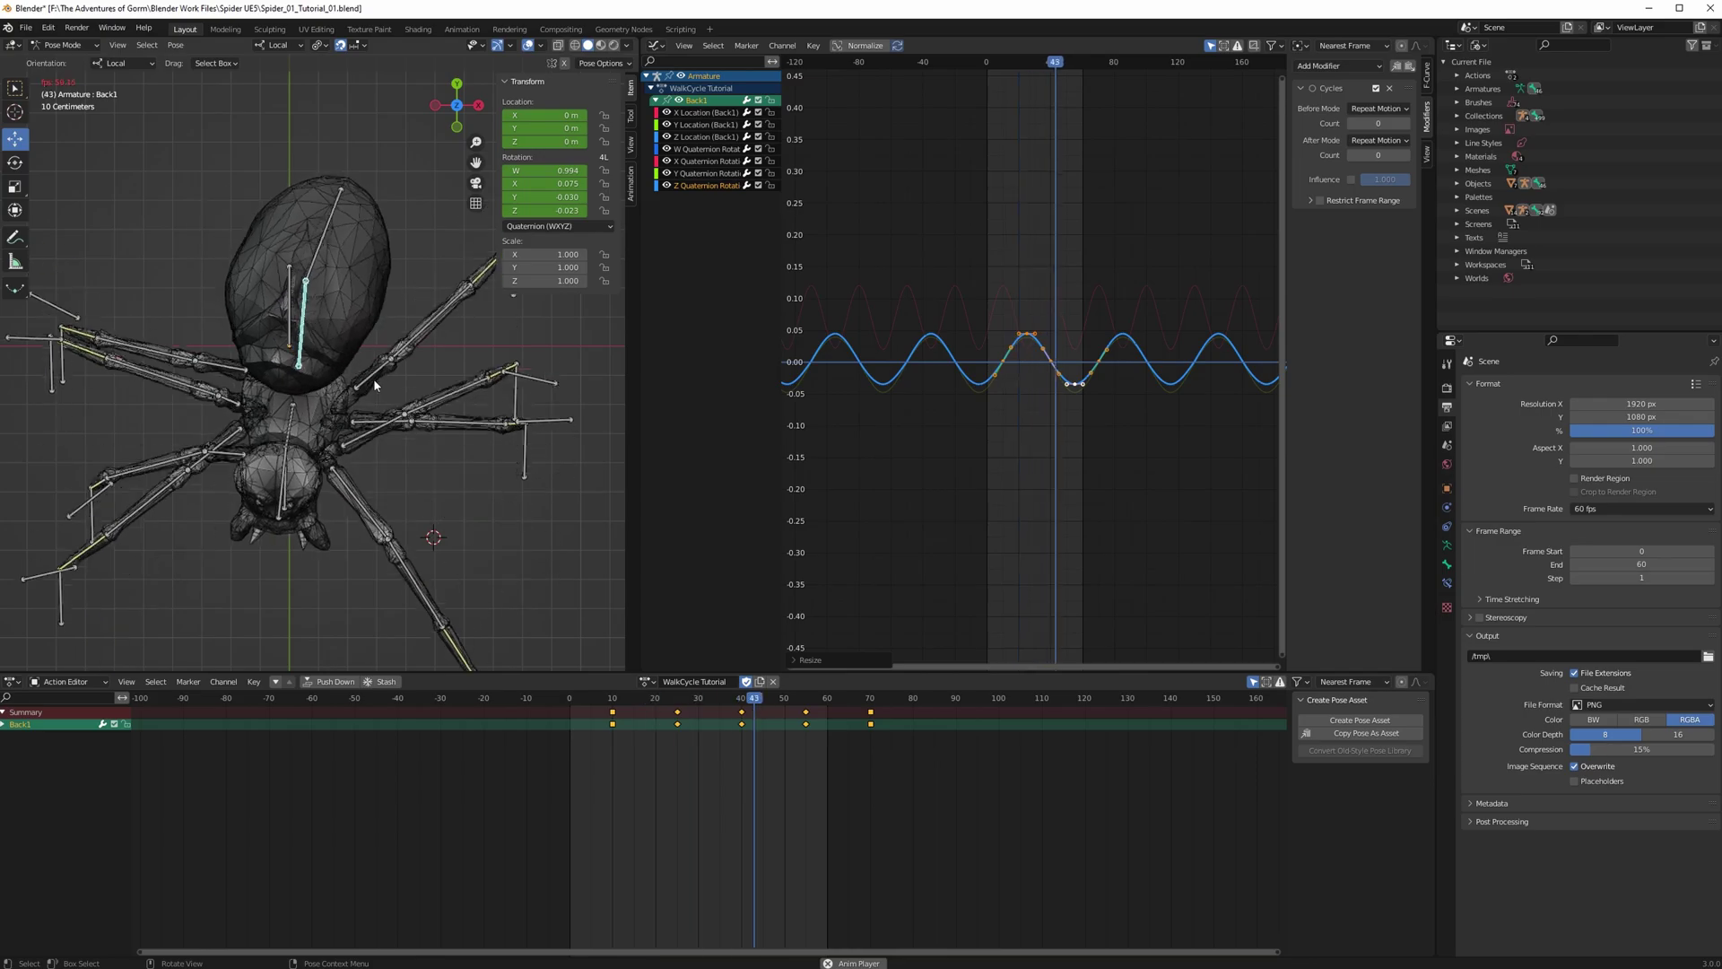
# Stop playback at frame 56 in side orthographic view and select the Chest bone
pyautogui.moveTo(373, 378); pyautogui.dragTo(249, 354, button='middle')
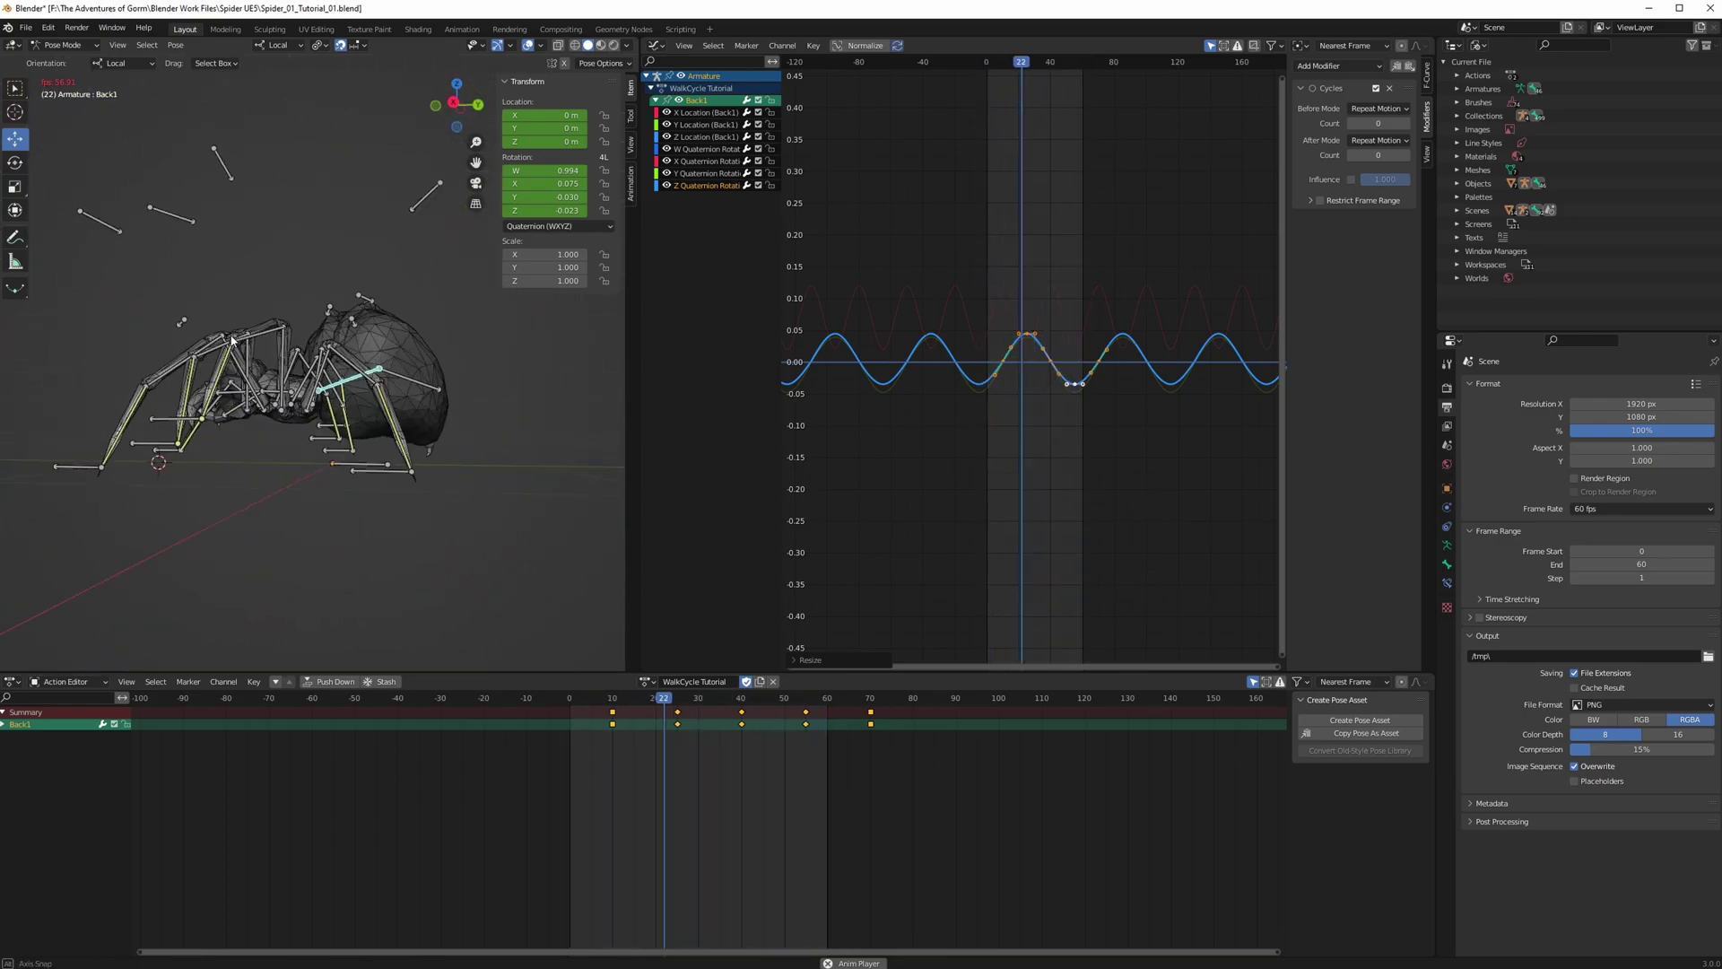
pyautogui.click(457, 100)
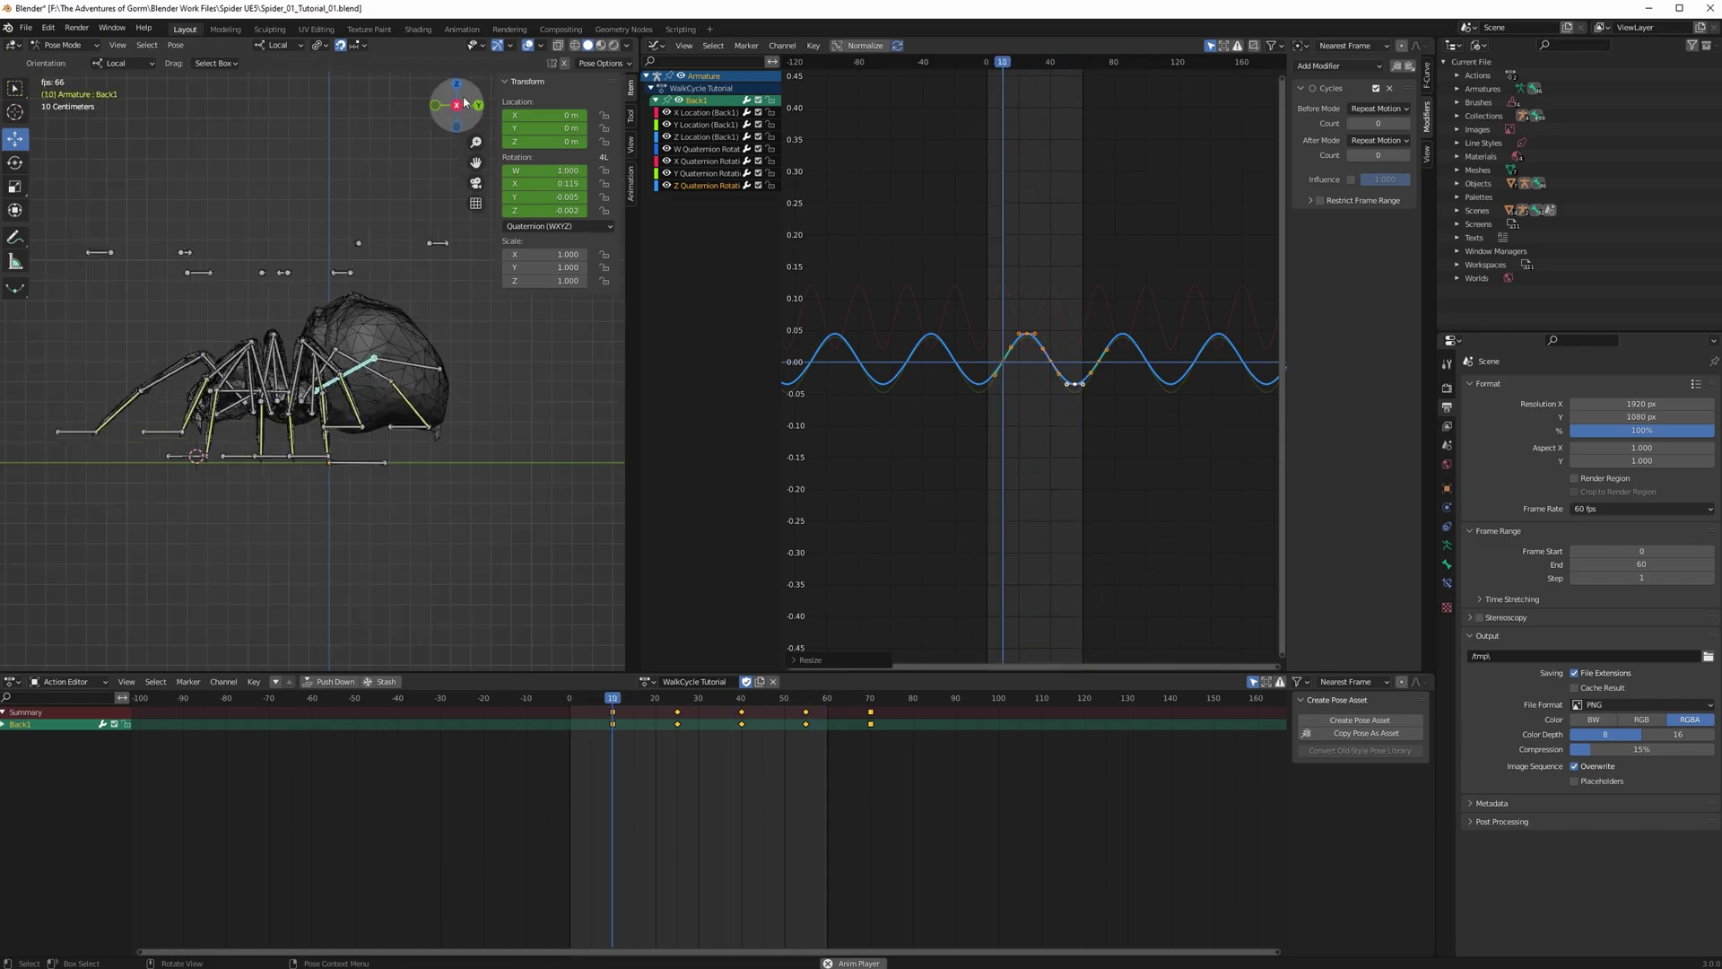
pyautogui.scroll(2, 337, 257)
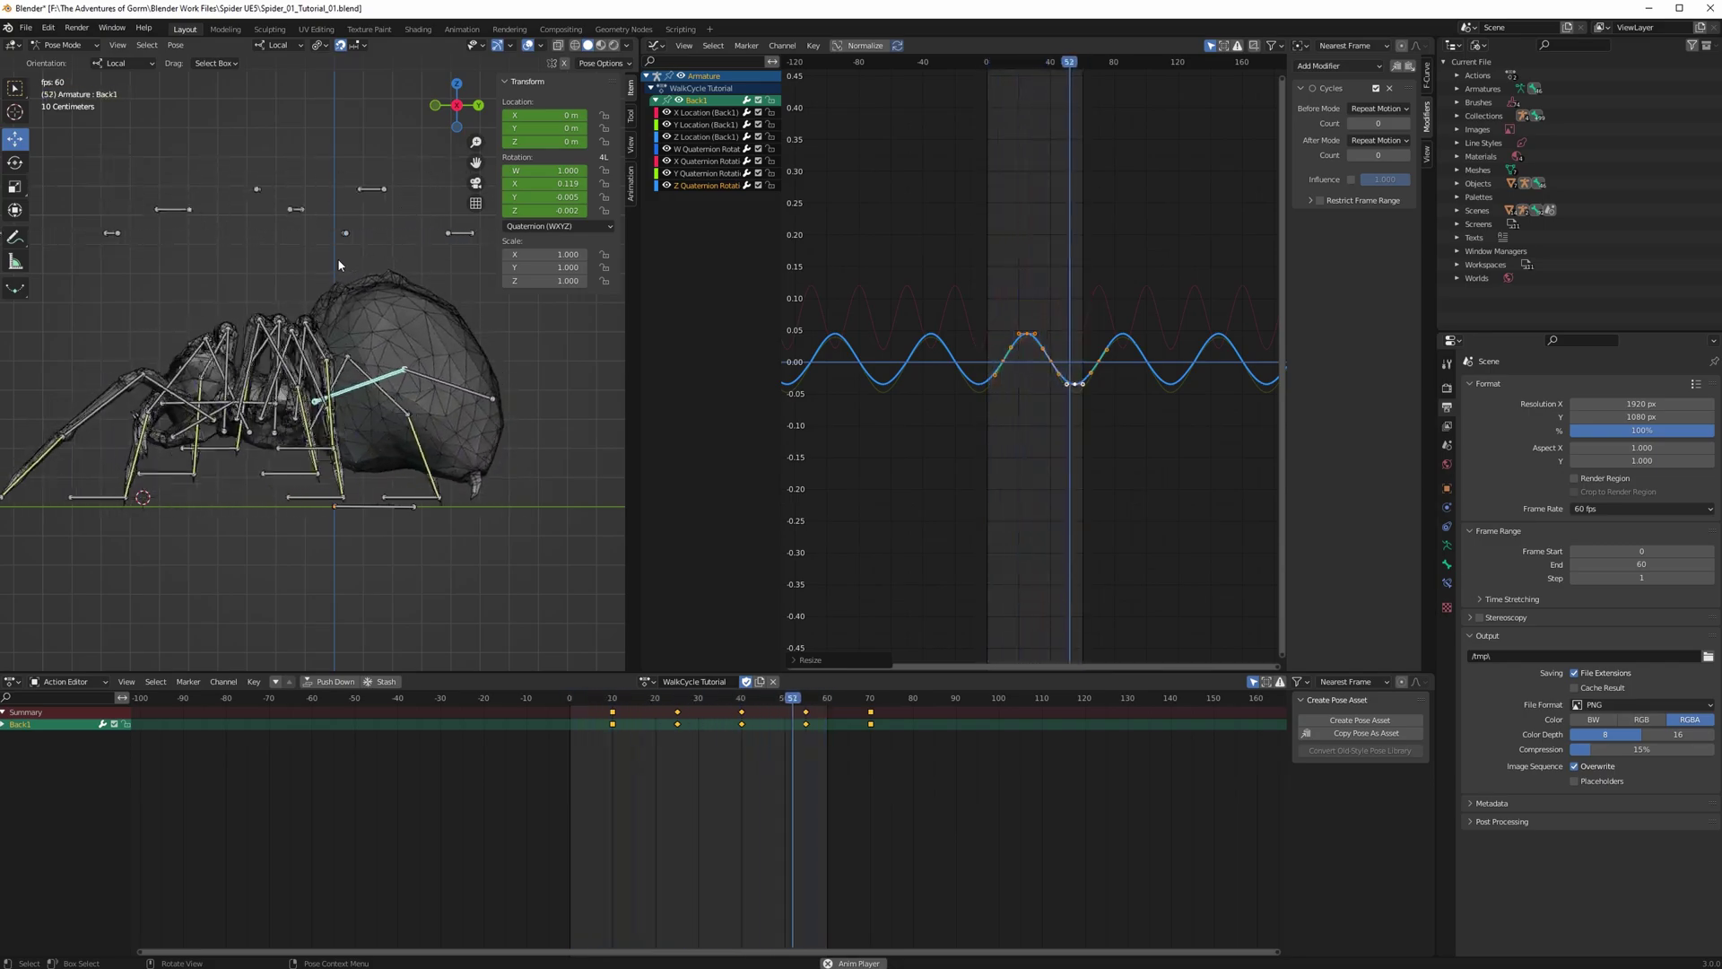
pyautogui.press('space')
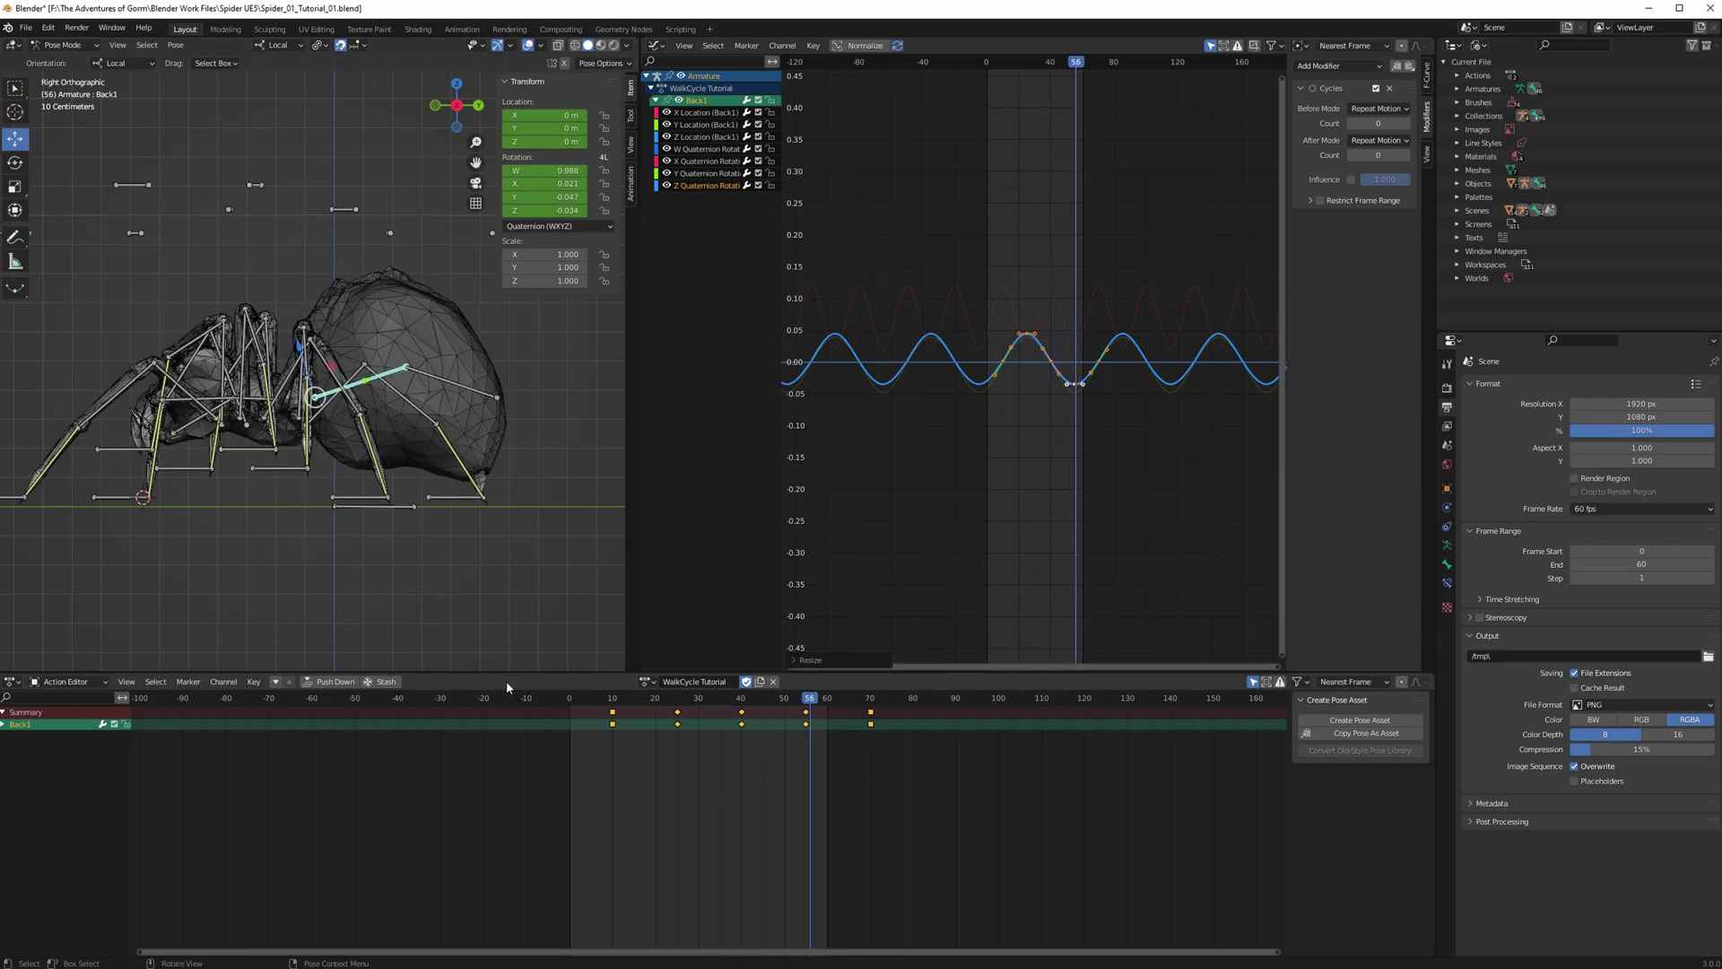
pyautogui.click(255, 403)
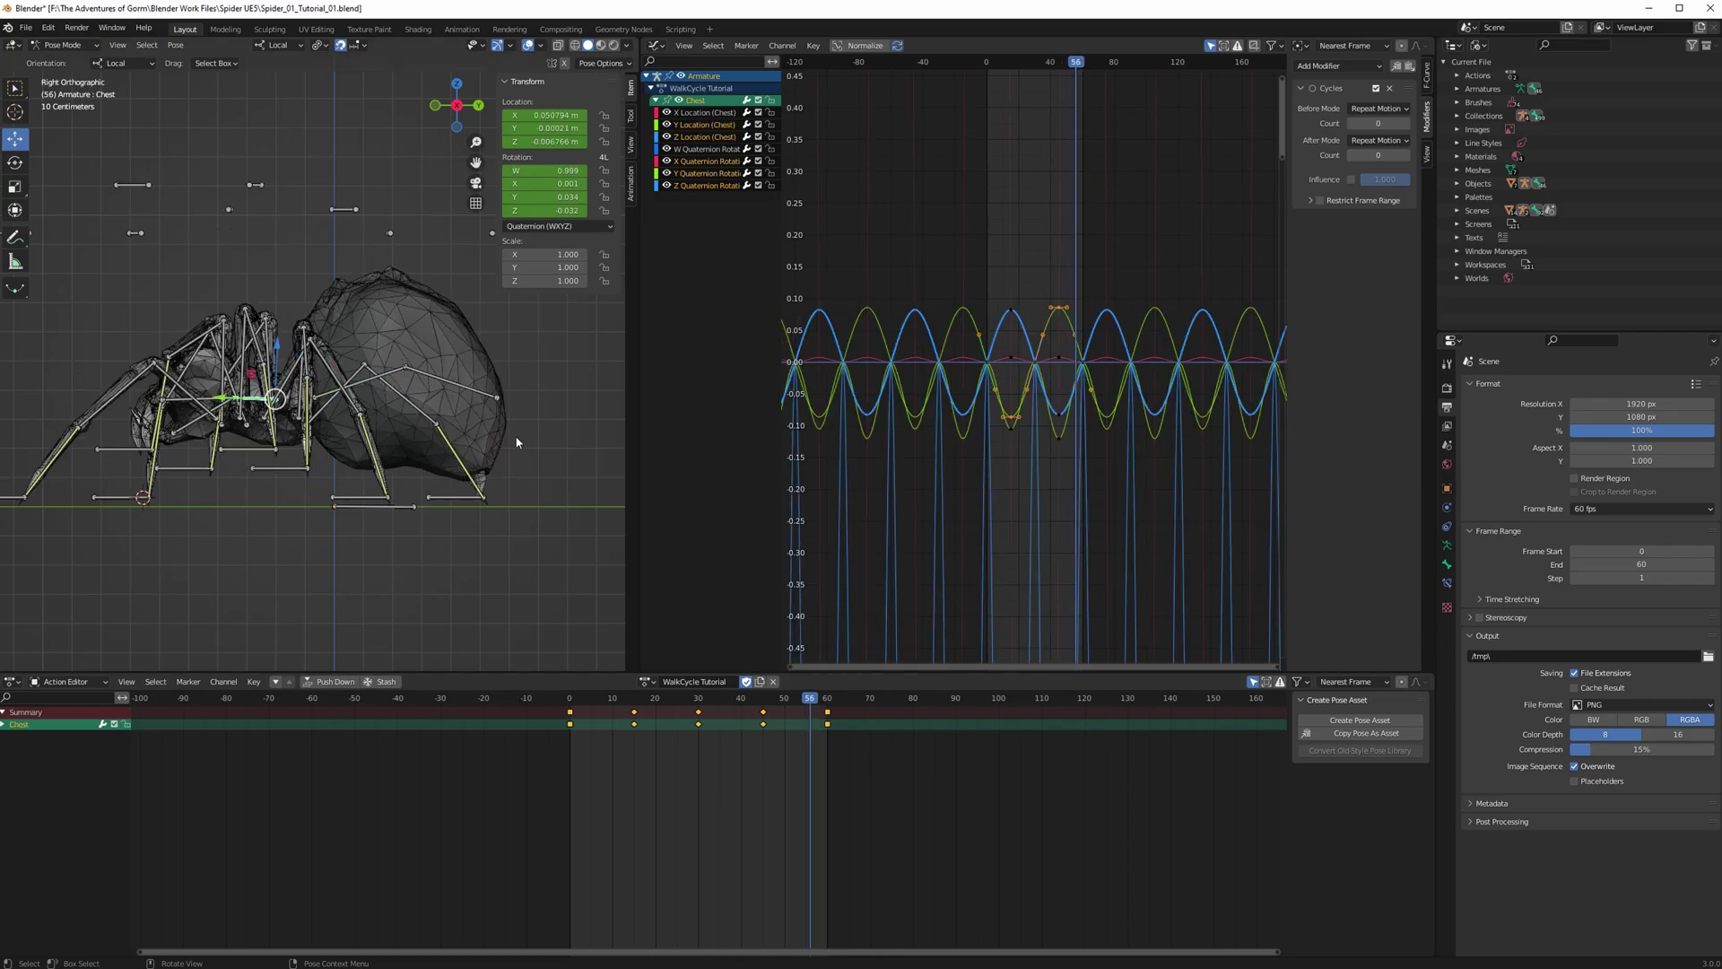
# Jump to frame 8 and replay the walk cycle, viewing the spider from above
pyautogui.press('r')
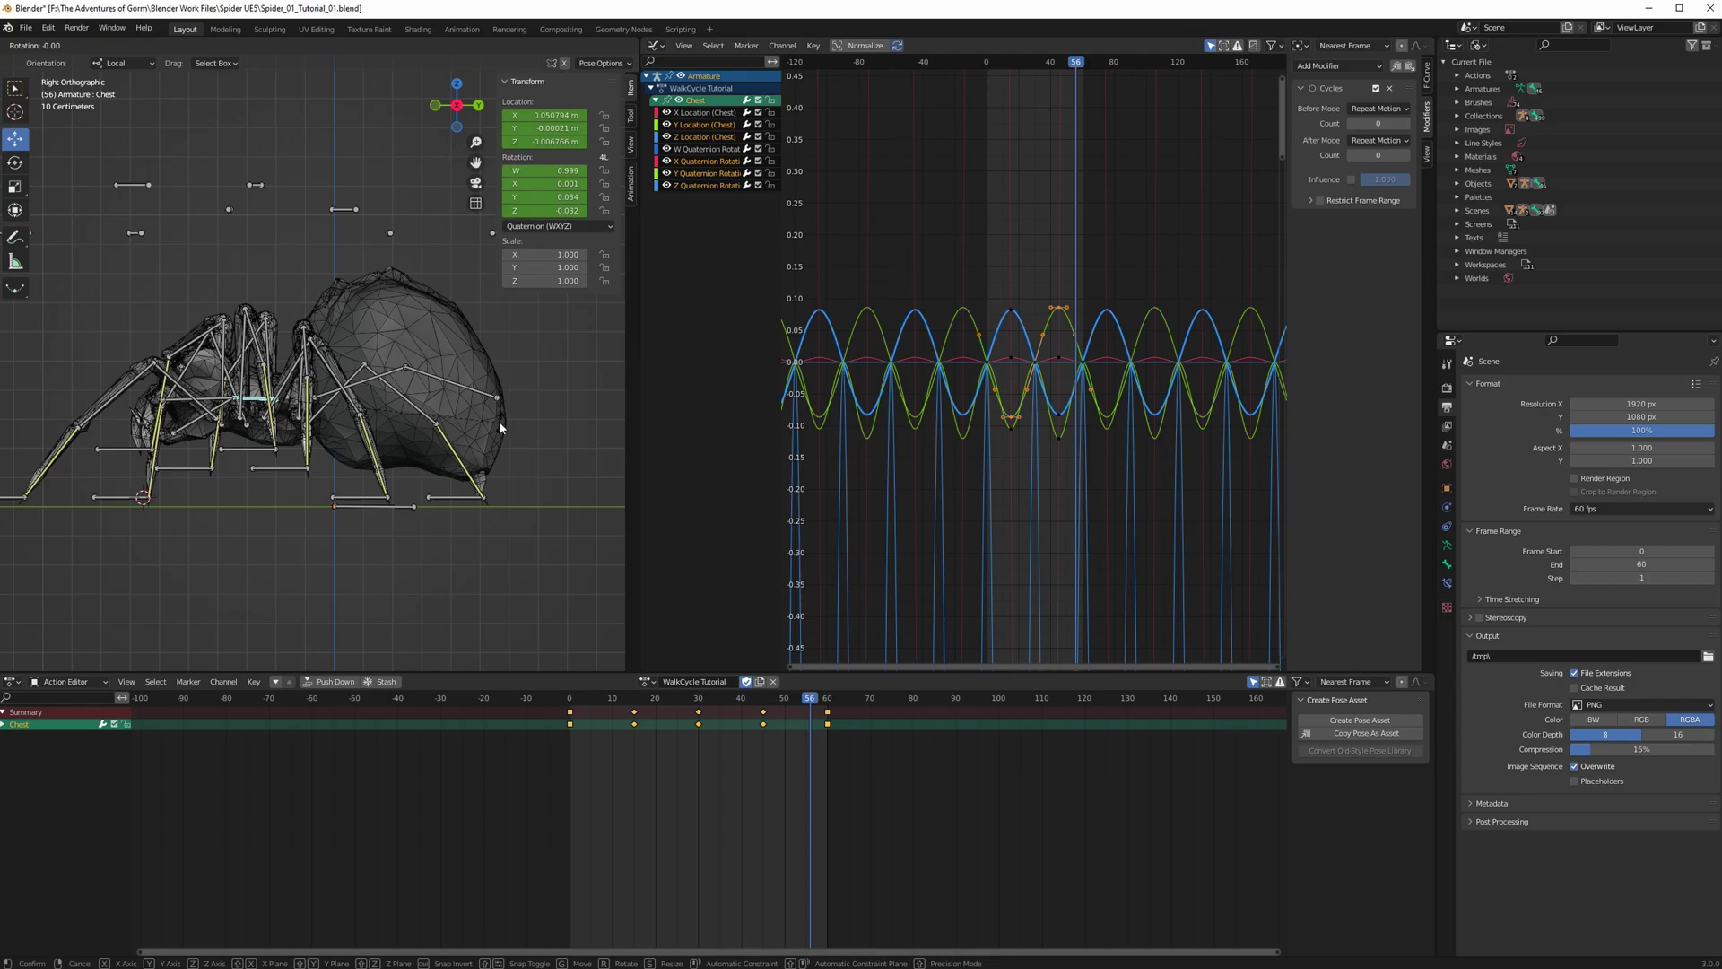
pyautogui.click(603, 699)
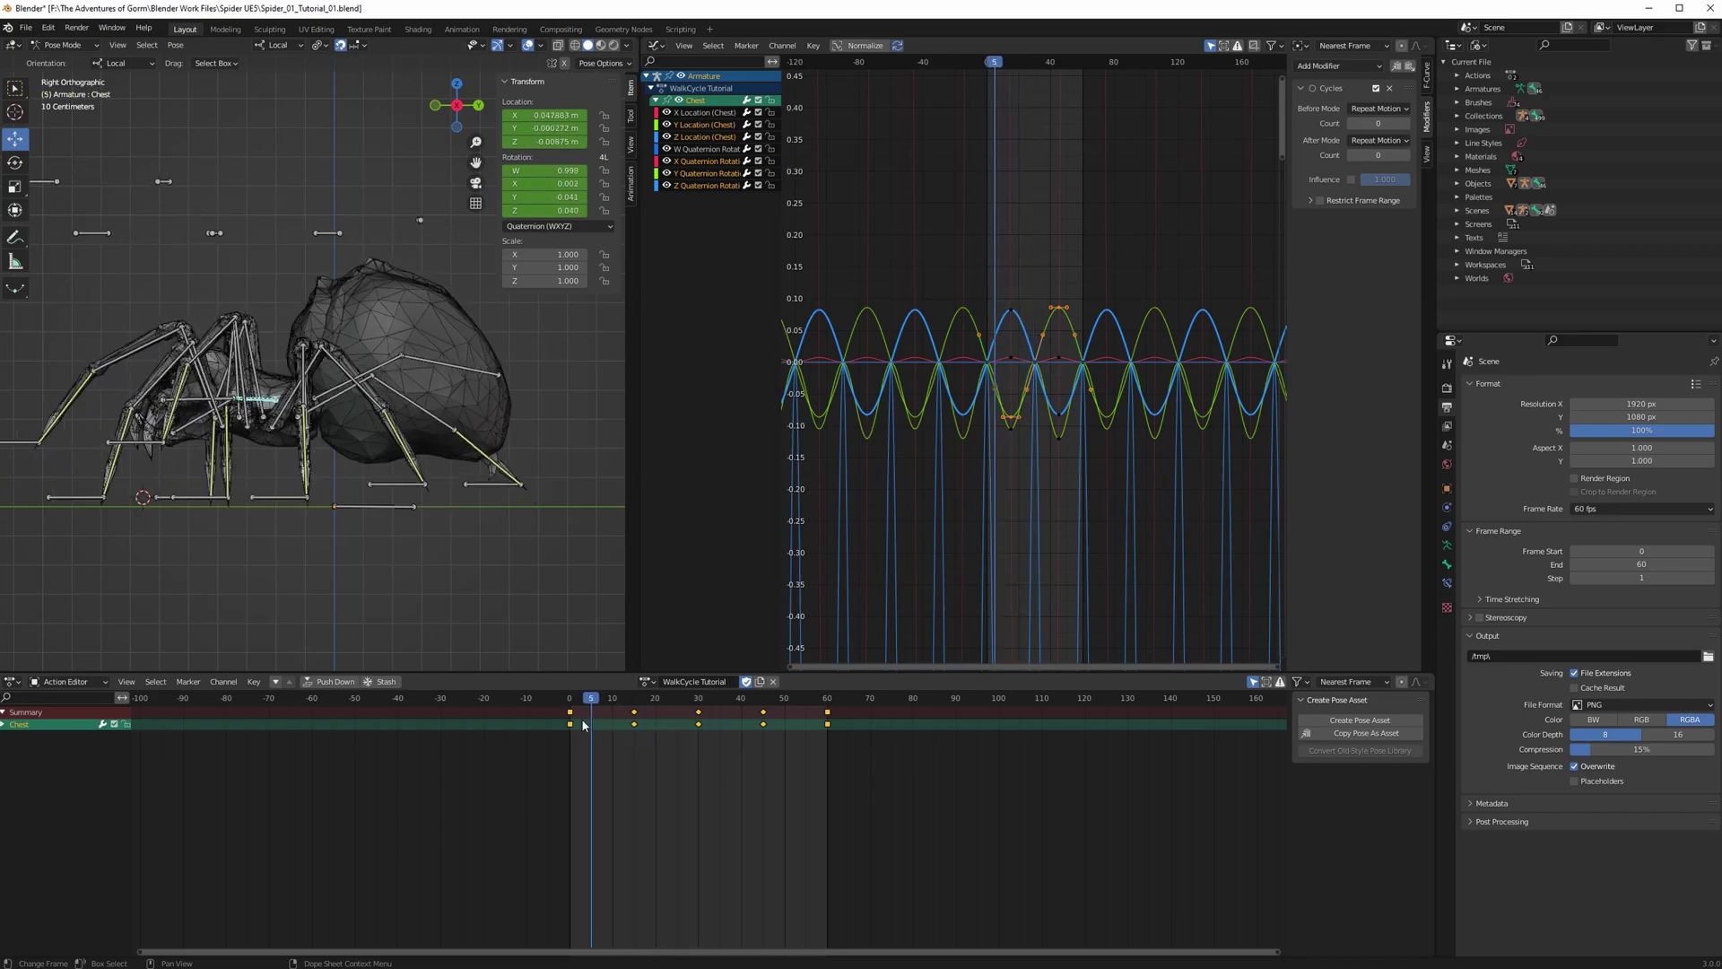
pyautogui.press('space')
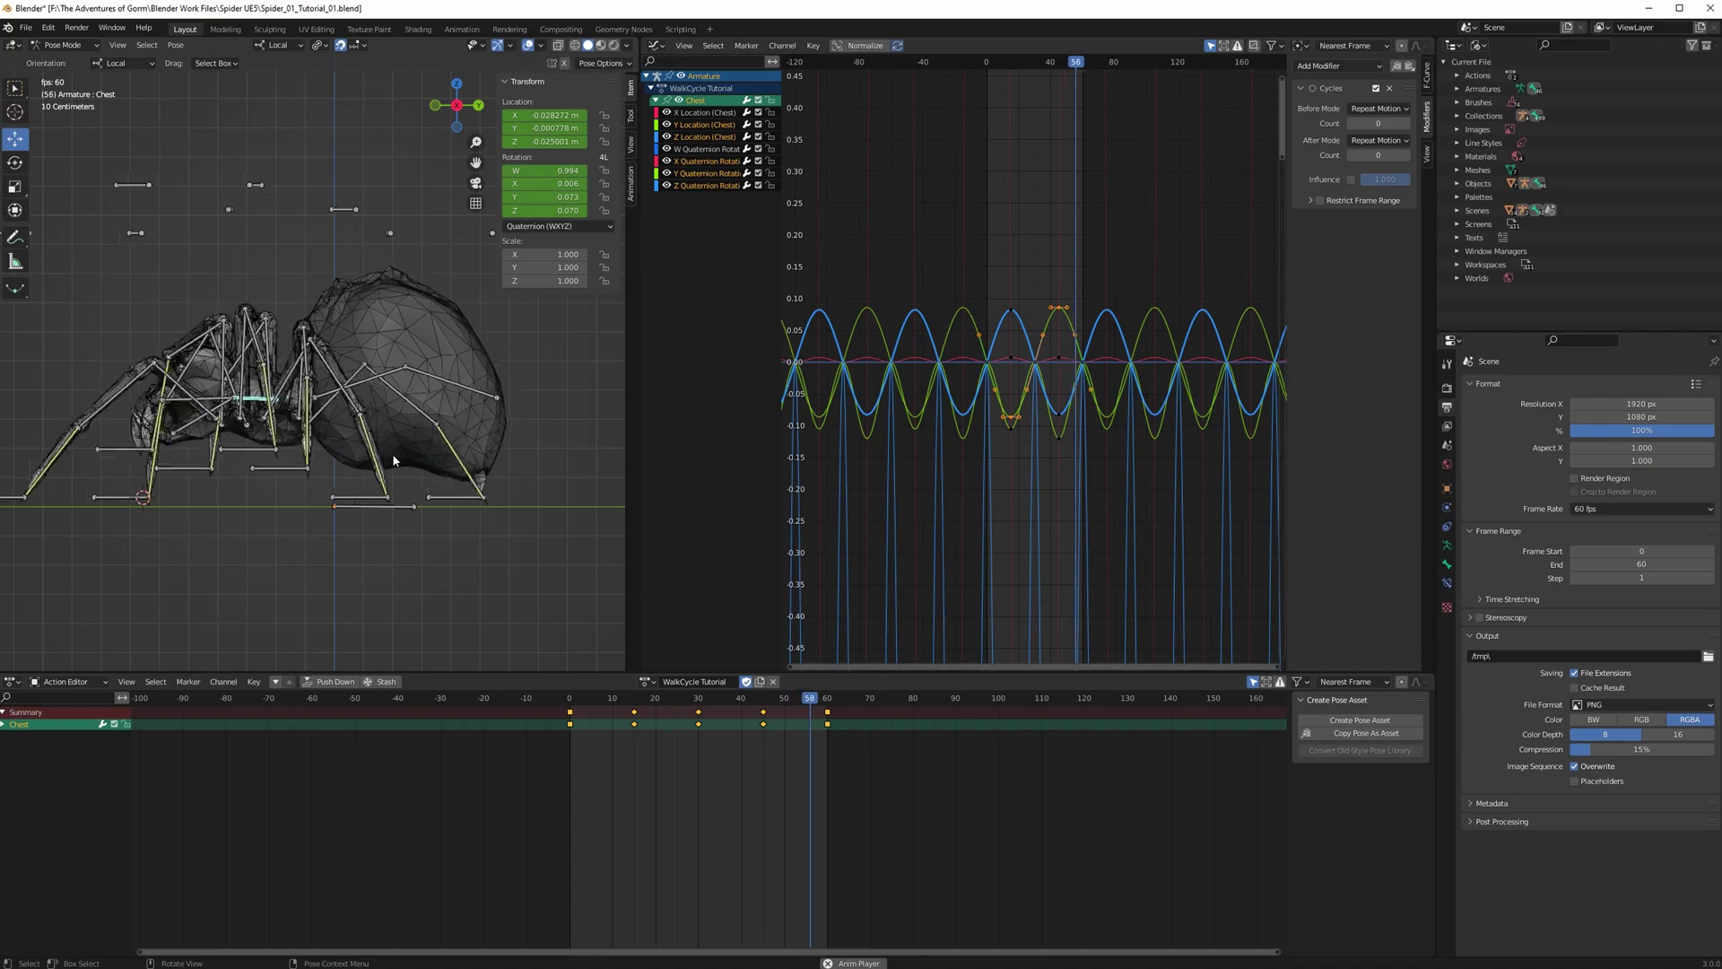
pyautogui.moveTo(391, 454); pyautogui.dragTo(455, 449, button='middle')
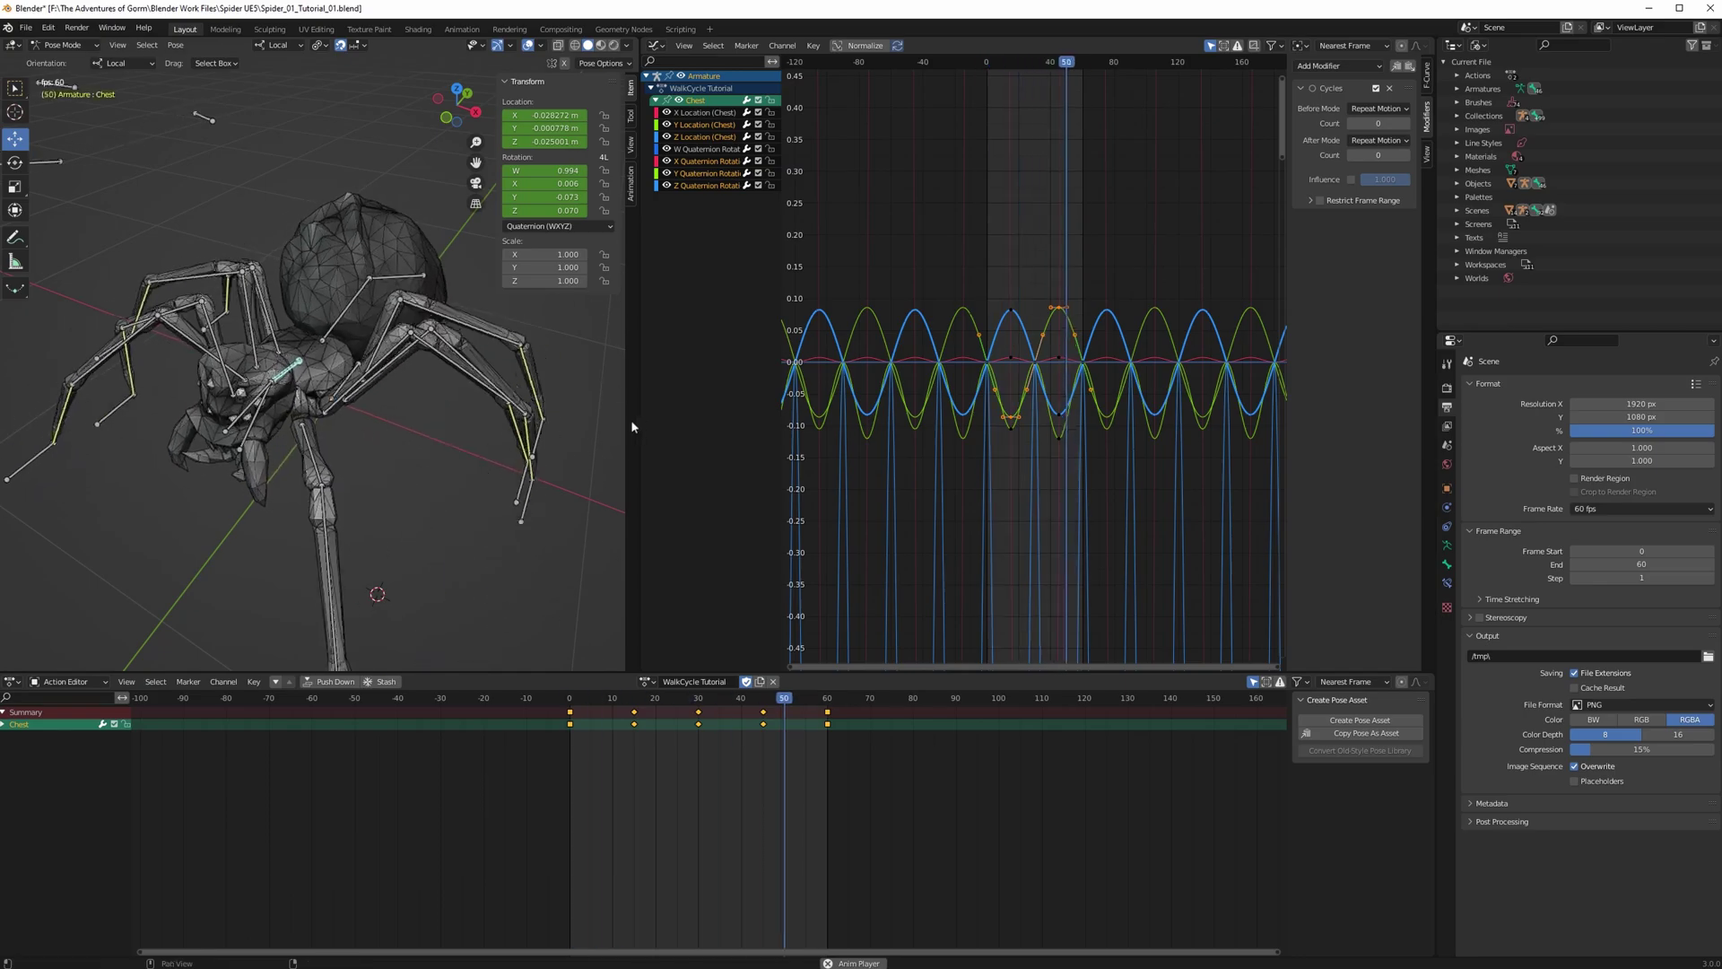
# Widen the 3D viewport beside the graph editor and orbit around the spider
pyautogui.moveTo(632, 427); pyautogui.dragTo(836, 430)
pyautogui.moveTo(430, 413); pyautogui.dragTo(482, 419, button='middle')
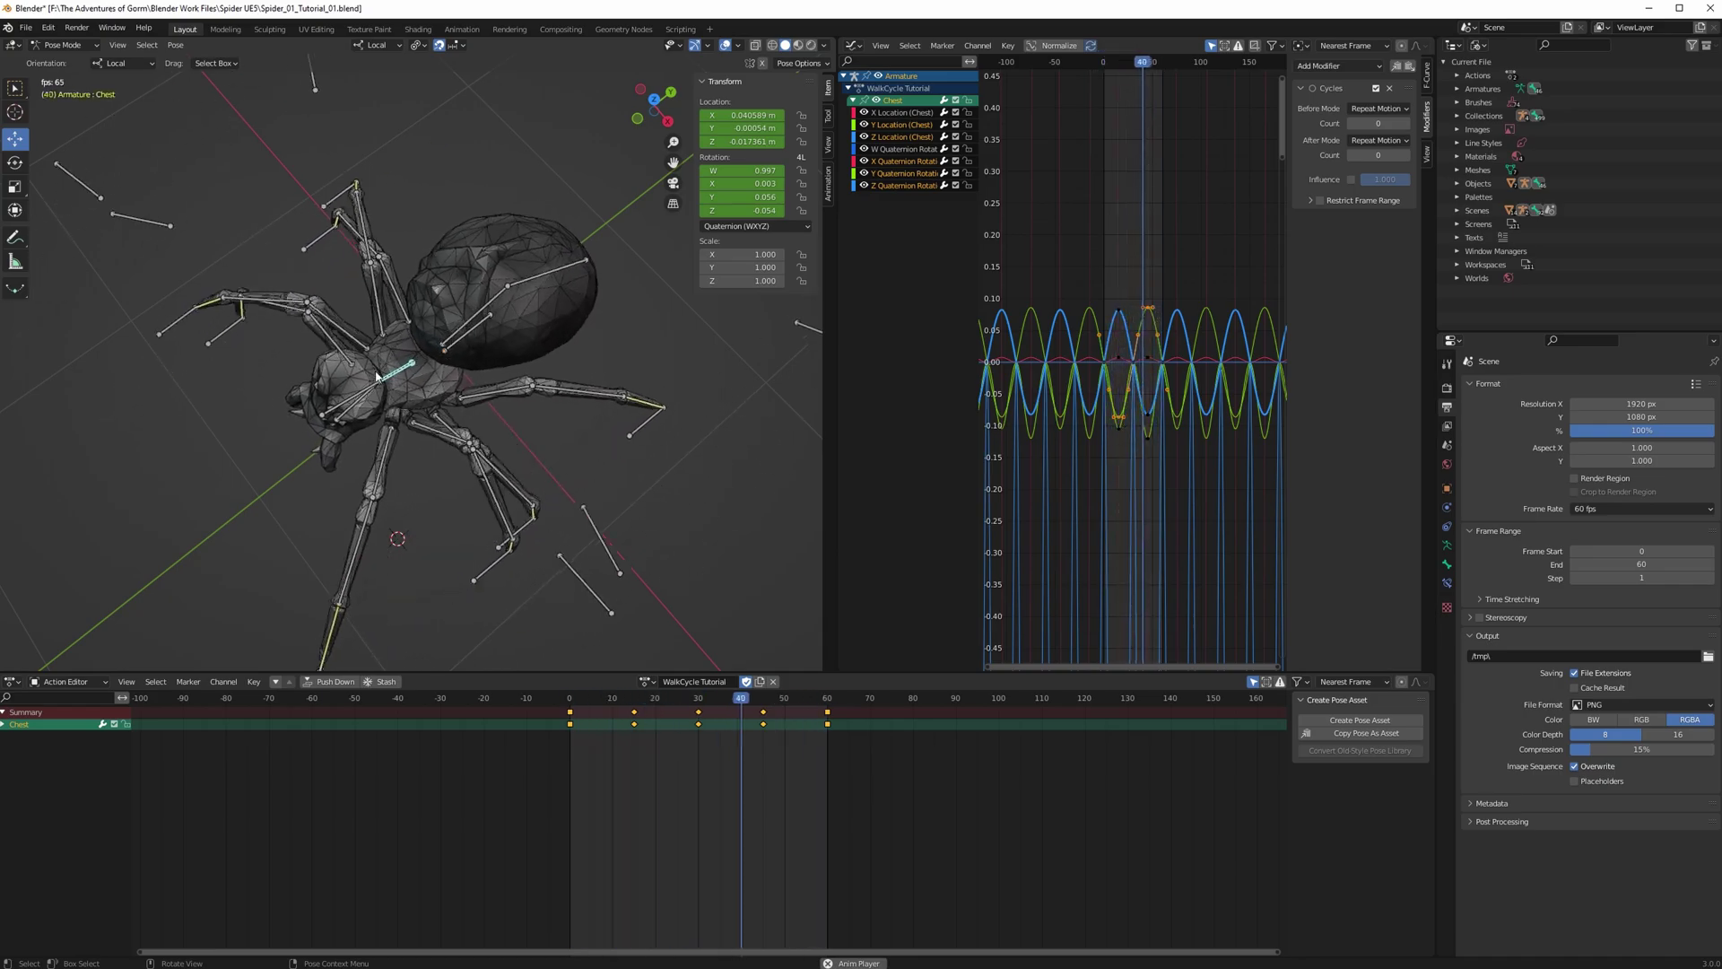
pyautogui.moveTo(434, 356); pyautogui.dragTo(686, 343, button='middle')
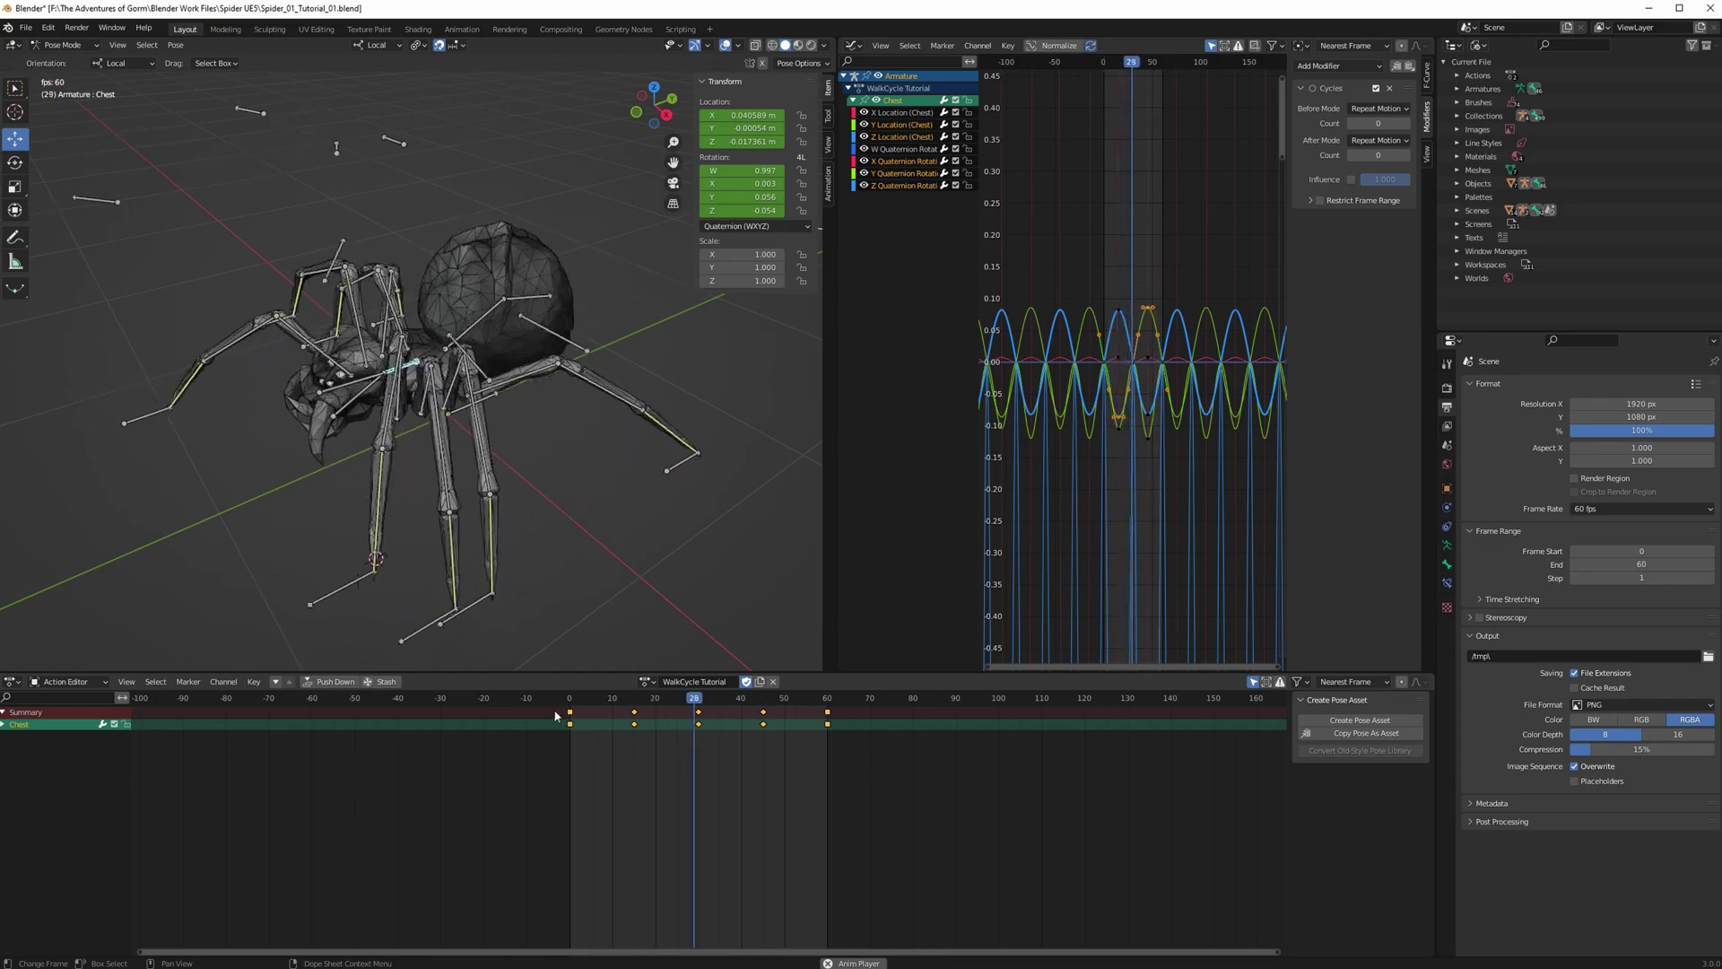
pyautogui.moveTo(539, 413)
pyautogui.mouseDown(button='middle')
pyautogui.moveTo(558, 429)
pyautogui.moveTo(494, 395)
pyautogui.moveTo(511, 409)
pyautogui.mouseUp(button='middle')
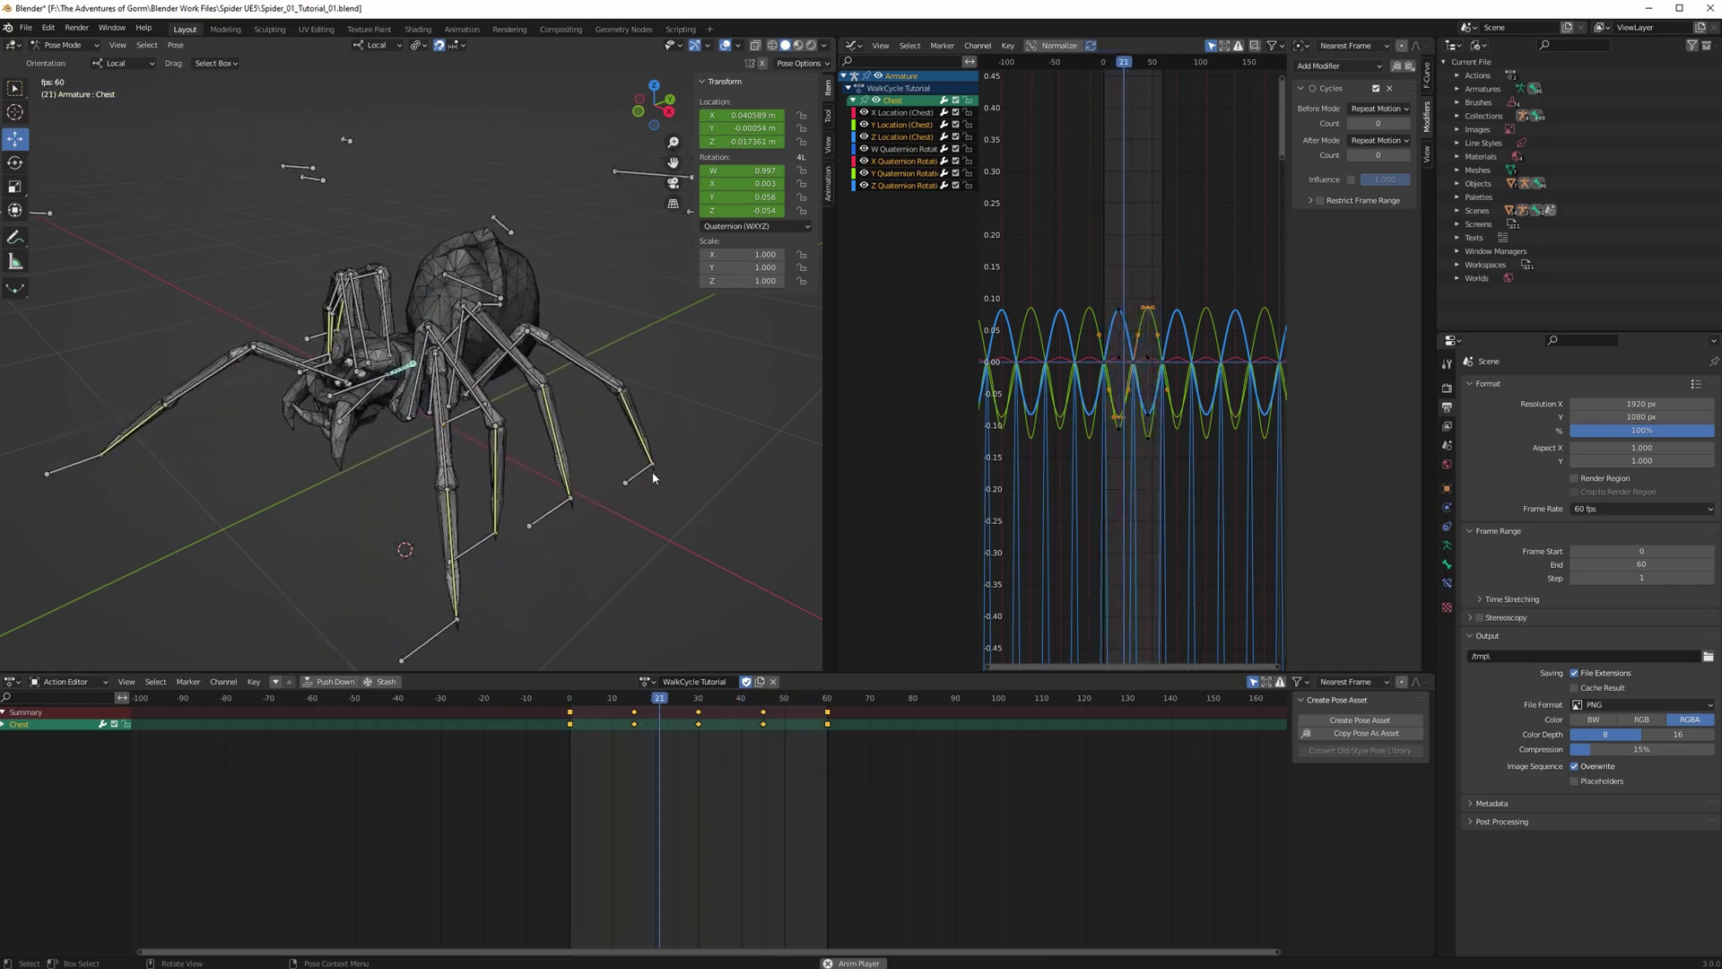
pyautogui.moveTo(648, 472); pyautogui.dragTo(718, 446, button='middle')
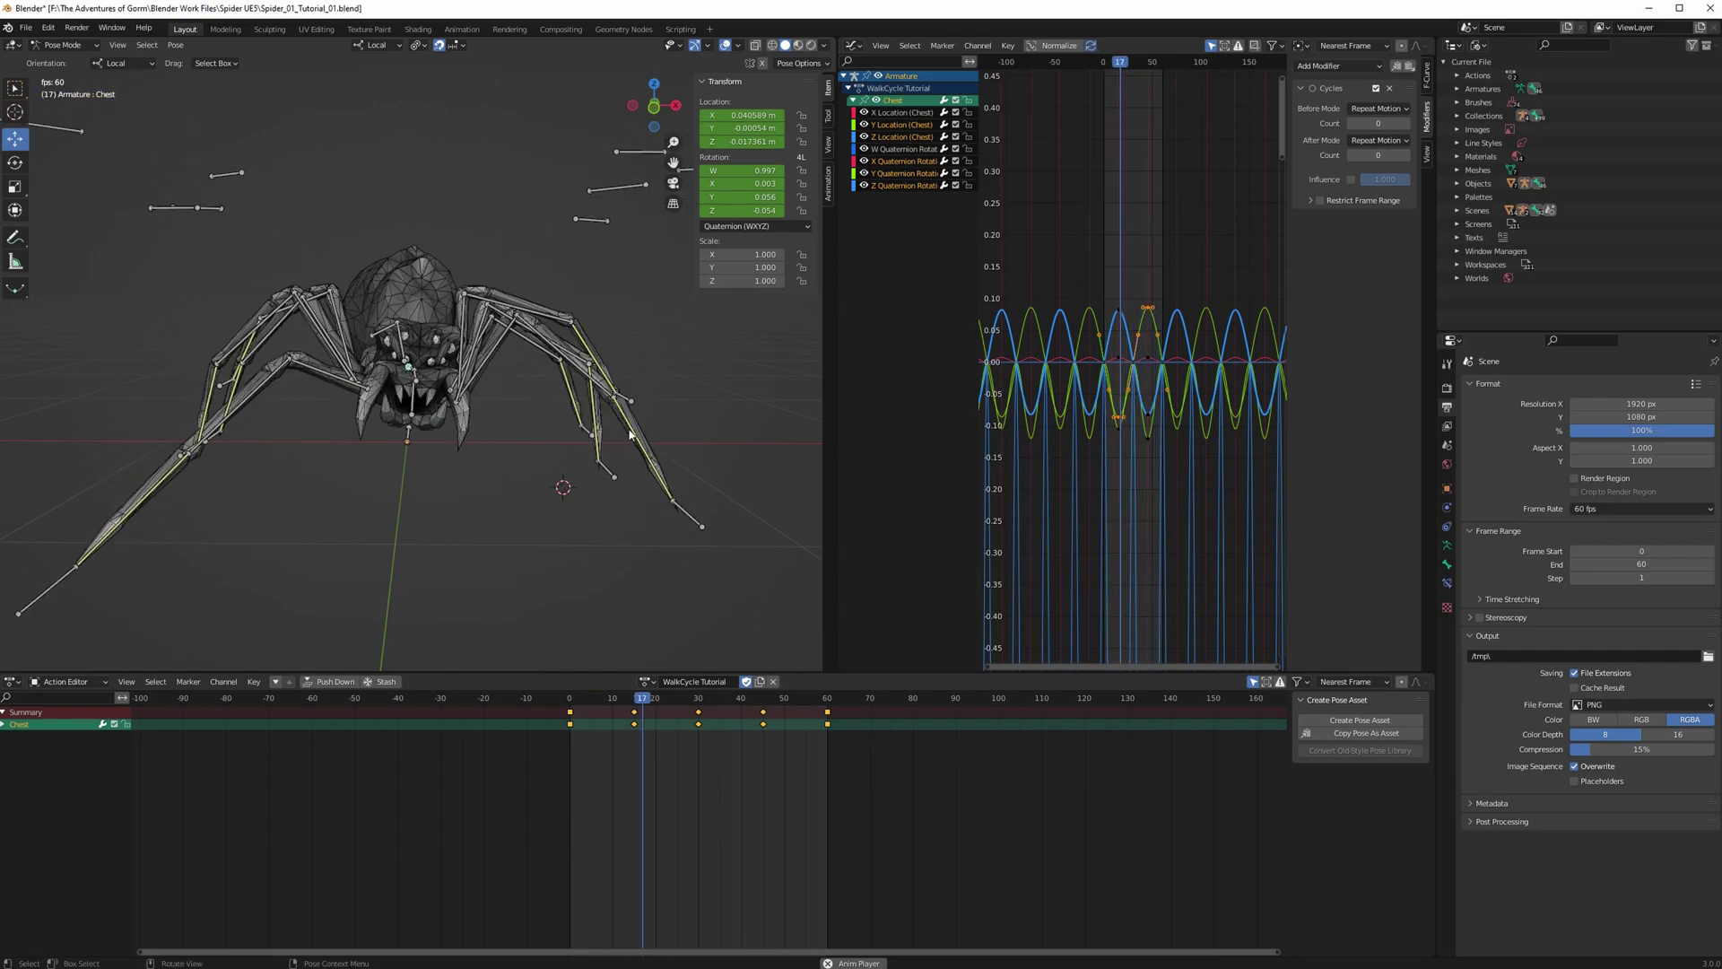
# Switch to front orthographic view and select the Head bone
pyautogui.click(654, 126)
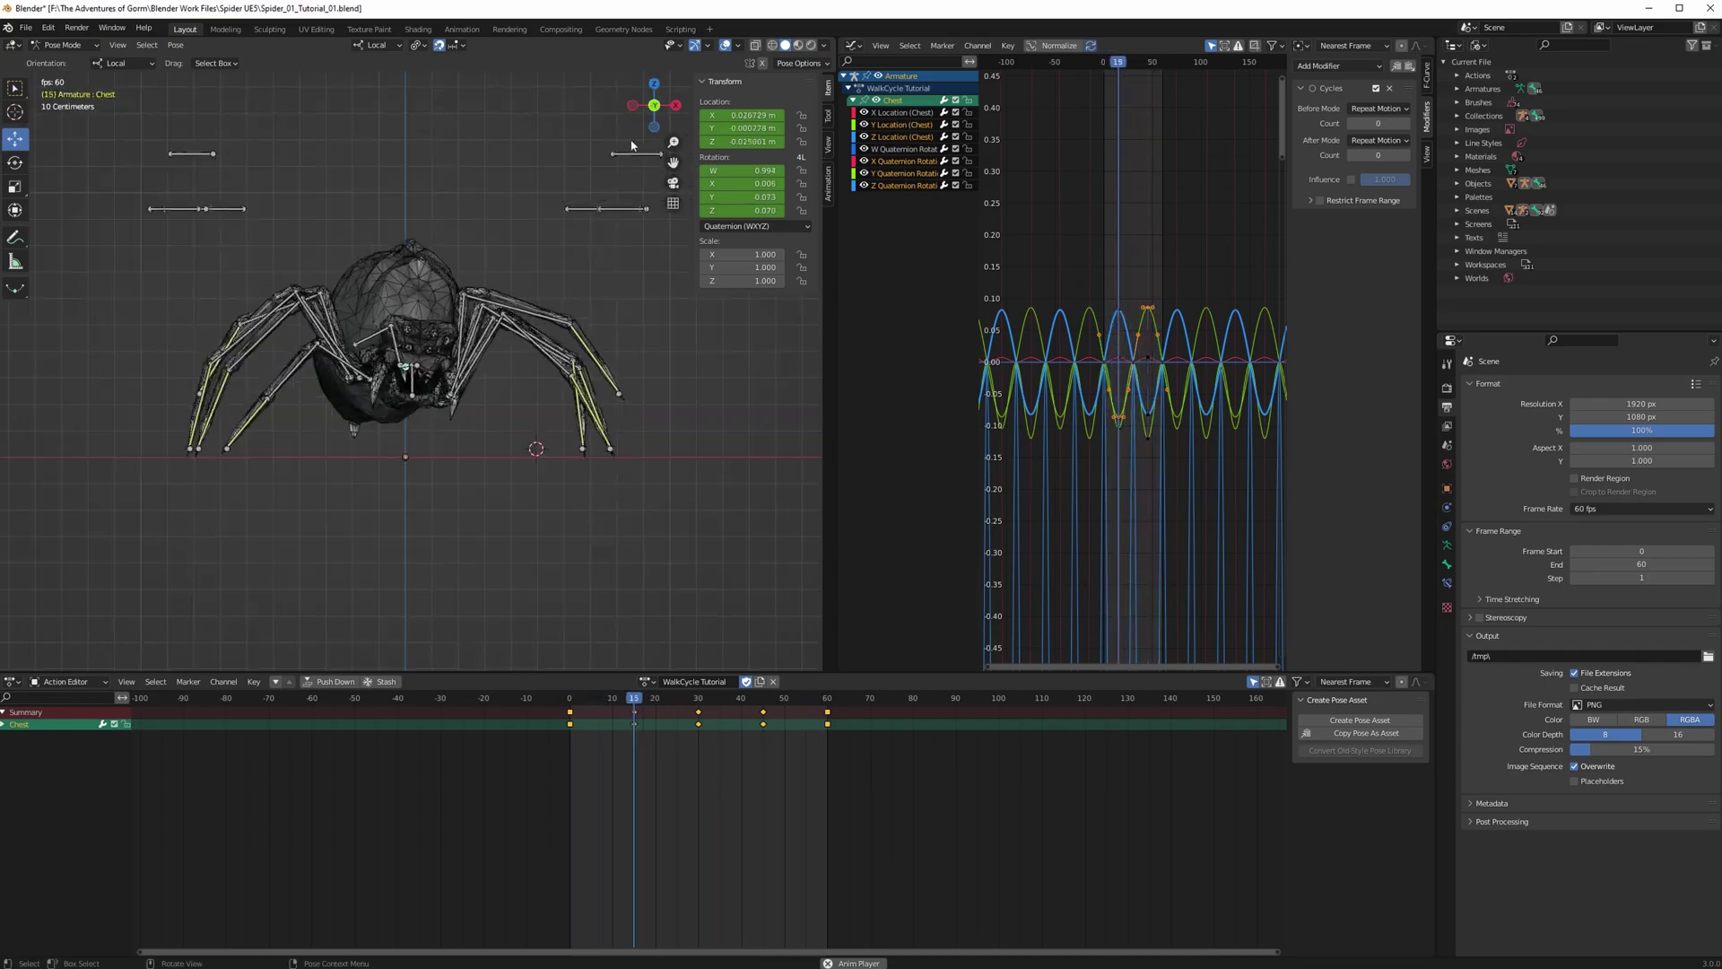
pyautogui.scroll(4, 516, 353)
pyautogui.moveTo(516, 354); pyautogui.dragTo(325, 419, button='middle')
pyautogui.click(326, 421)
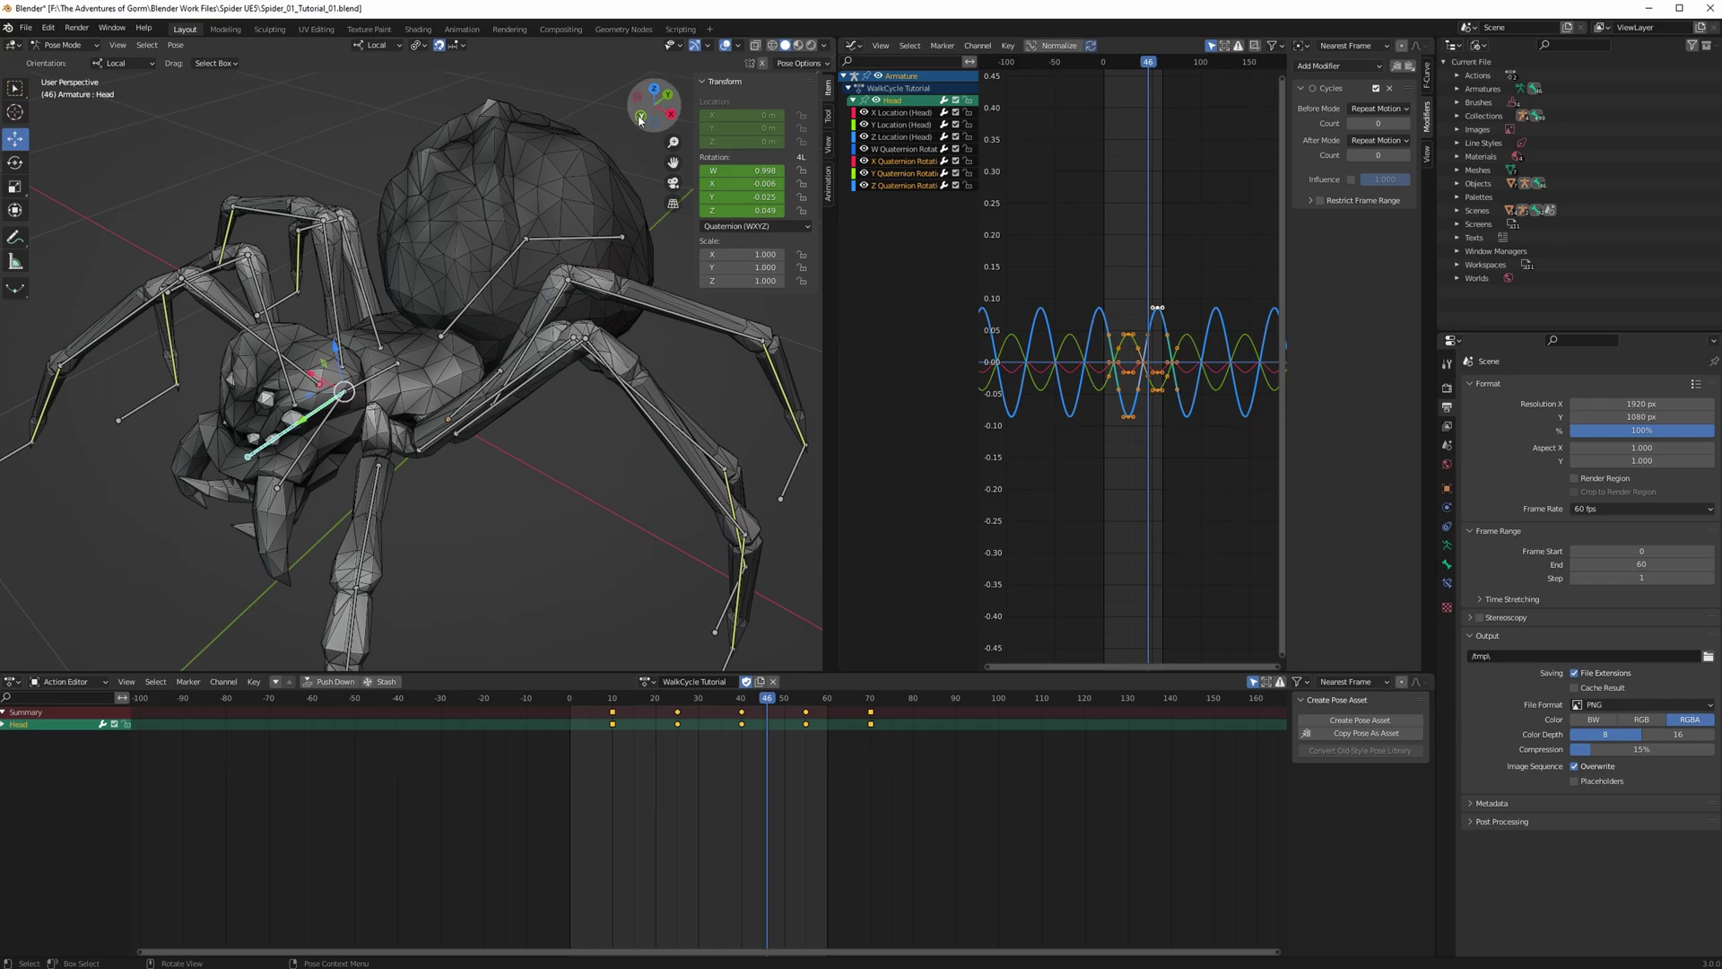
# Return to front orthographic view and scrub to frame 10, the Head bone's first keyframe
pyautogui.click(641, 118)
pyautogui.moveTo(637, 698); pyautogui.dragTo(613, 724)
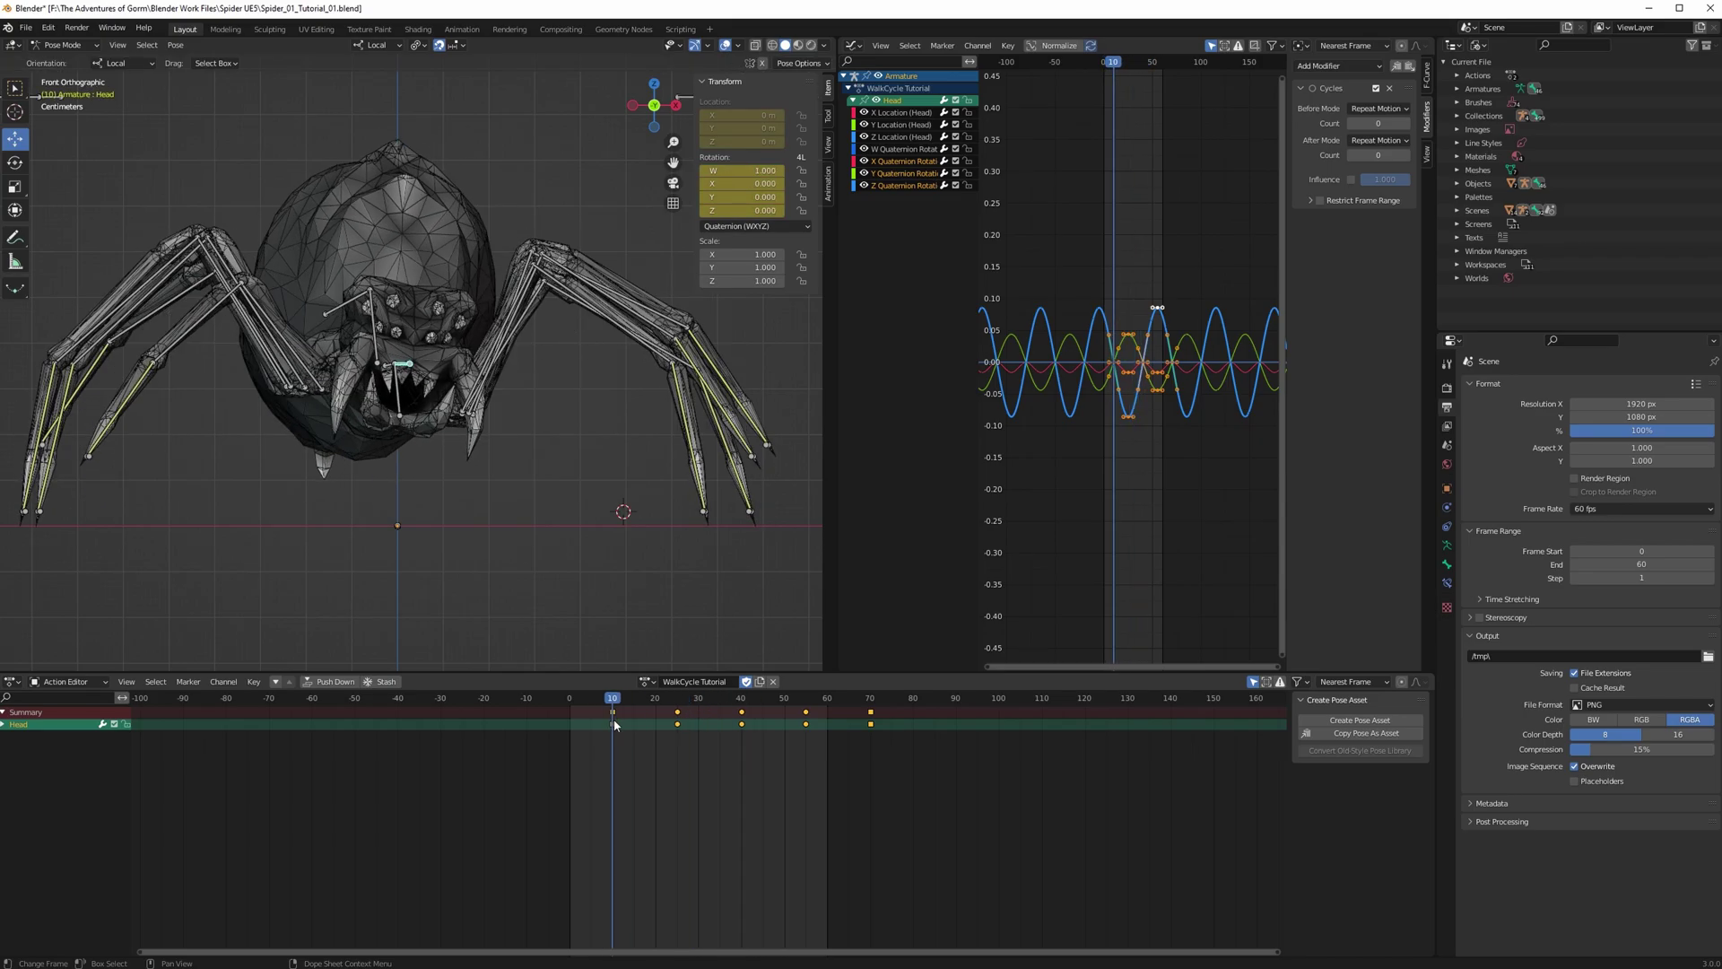
# Rotate the Head bone 5° about Z, then scrub to frame 46 to check the pose
pyautogui.press('r')
pyautogui.click(596, 397)
pyautogui.rightClick(596, 396)
pyautogui.moveTo(611, 702); pyautogui.dragTo(743, 725)
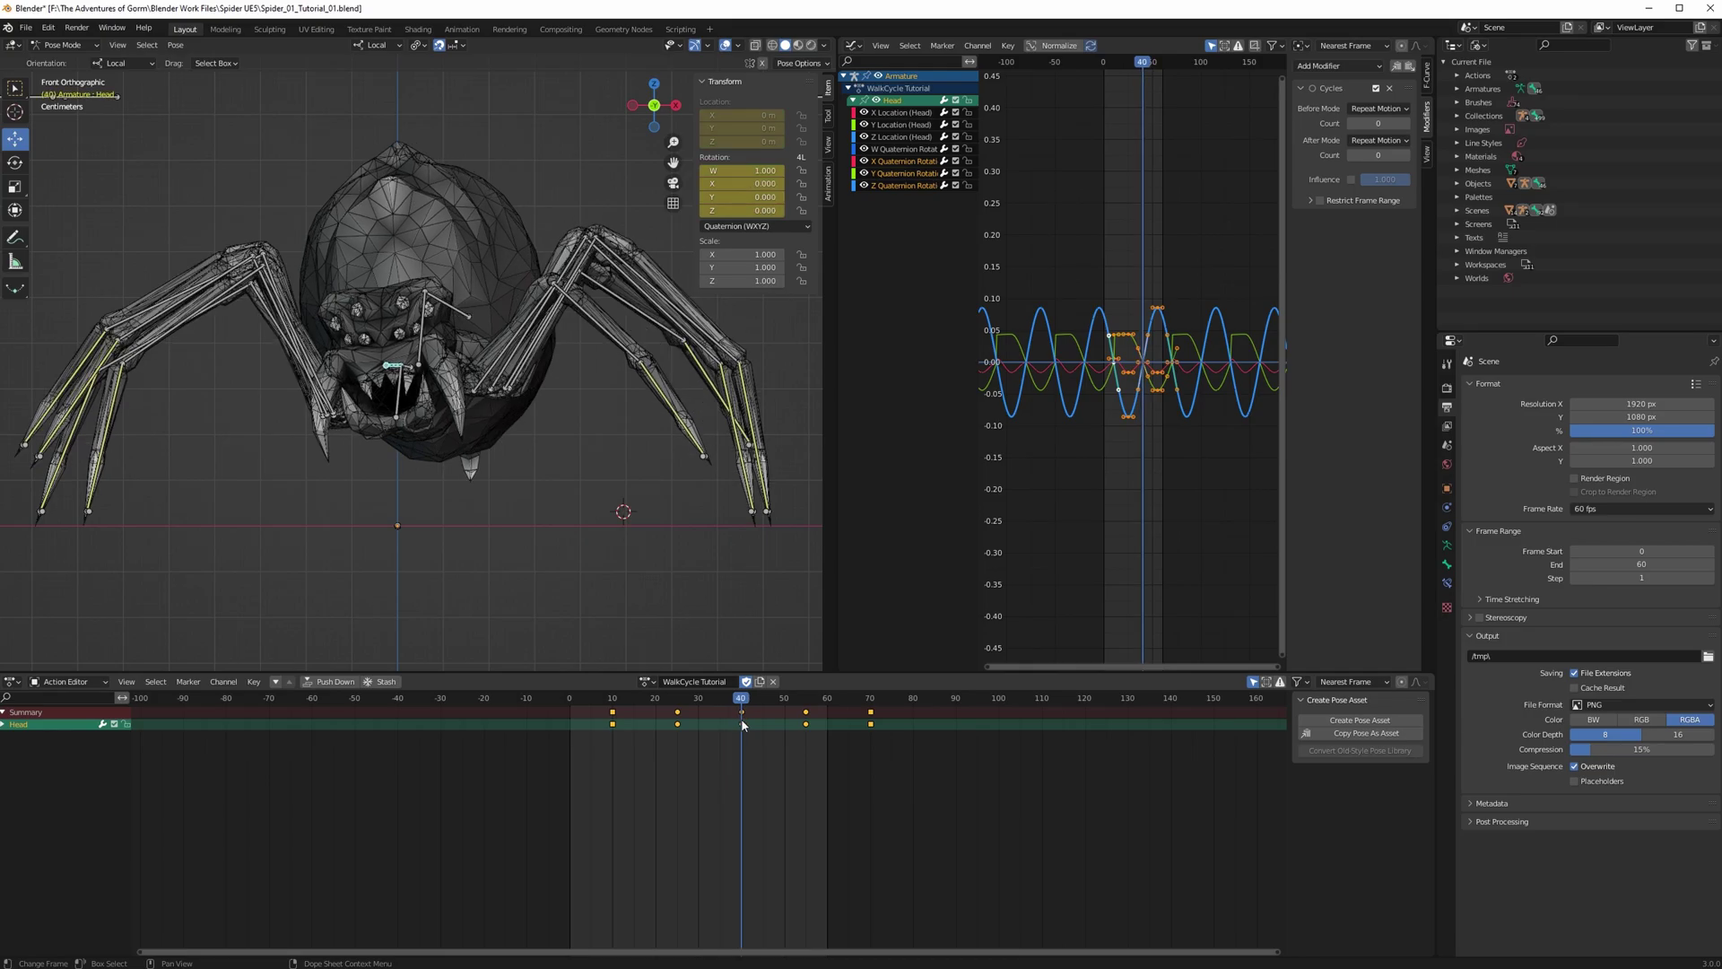
pyautogui.rightClick(677, 488)
pyautogui.moveTo(731, 698); pyautogui.dragTo(872, 718)
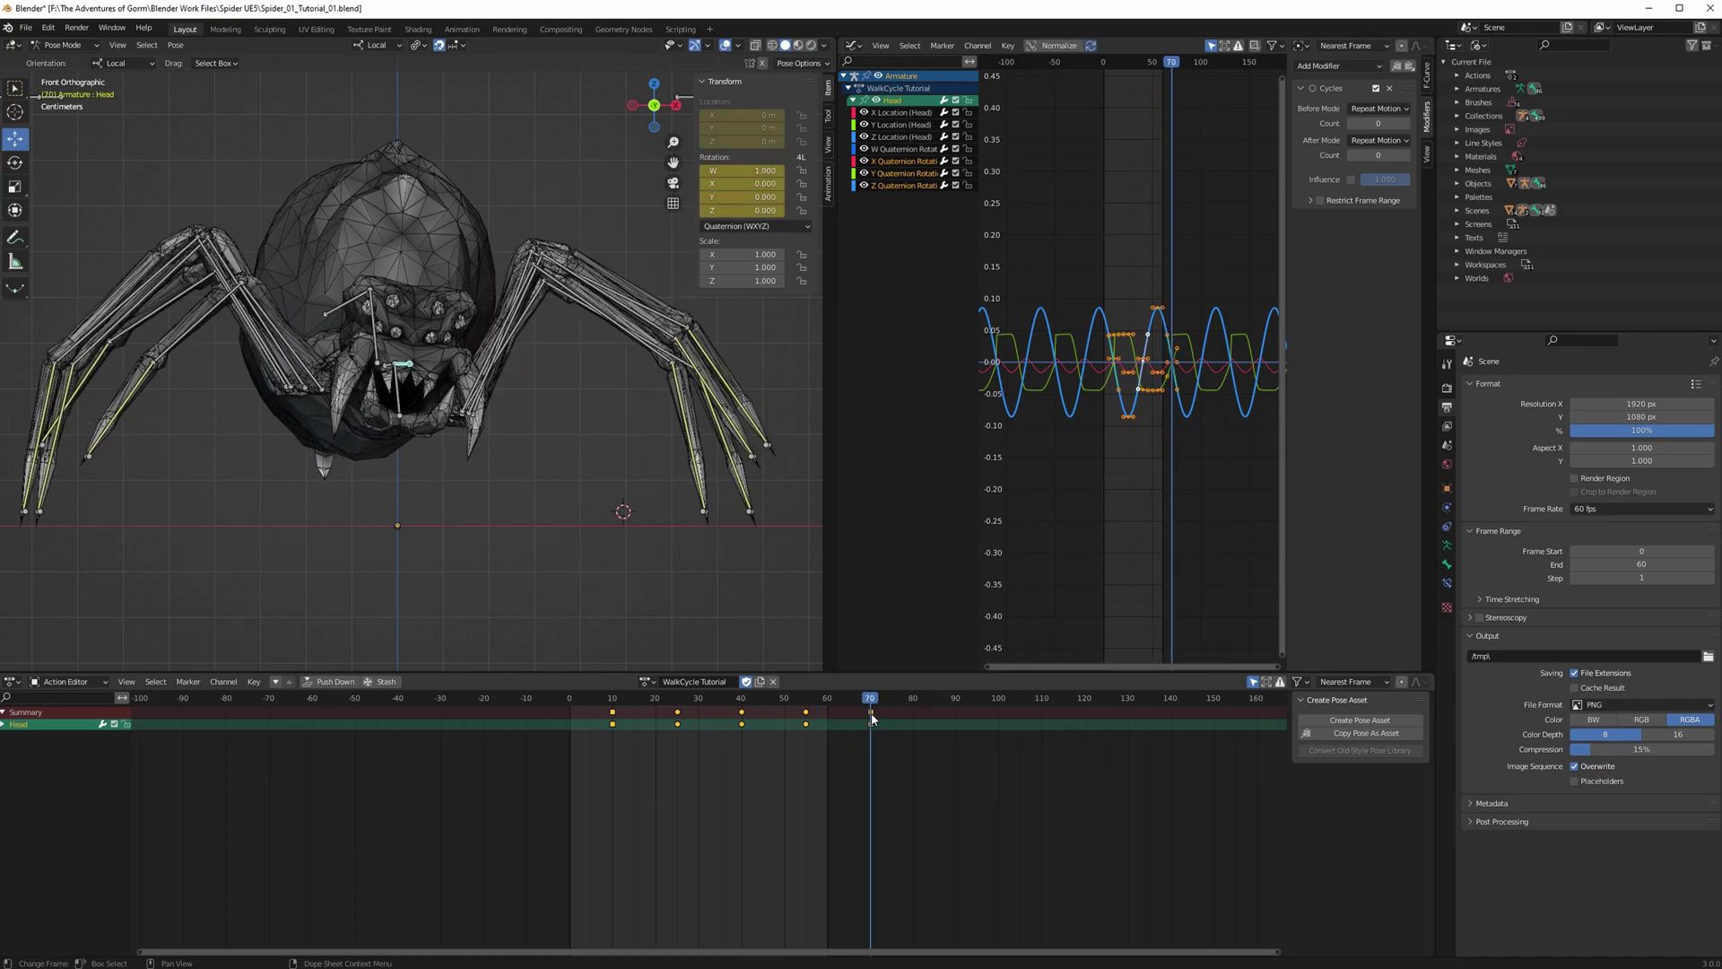
# Snap the Head bone's frame-10 keyframe and resume playing the walk cycle
pyautogui.click(614, 717)
pyautogui.hotkey('shift', 's')
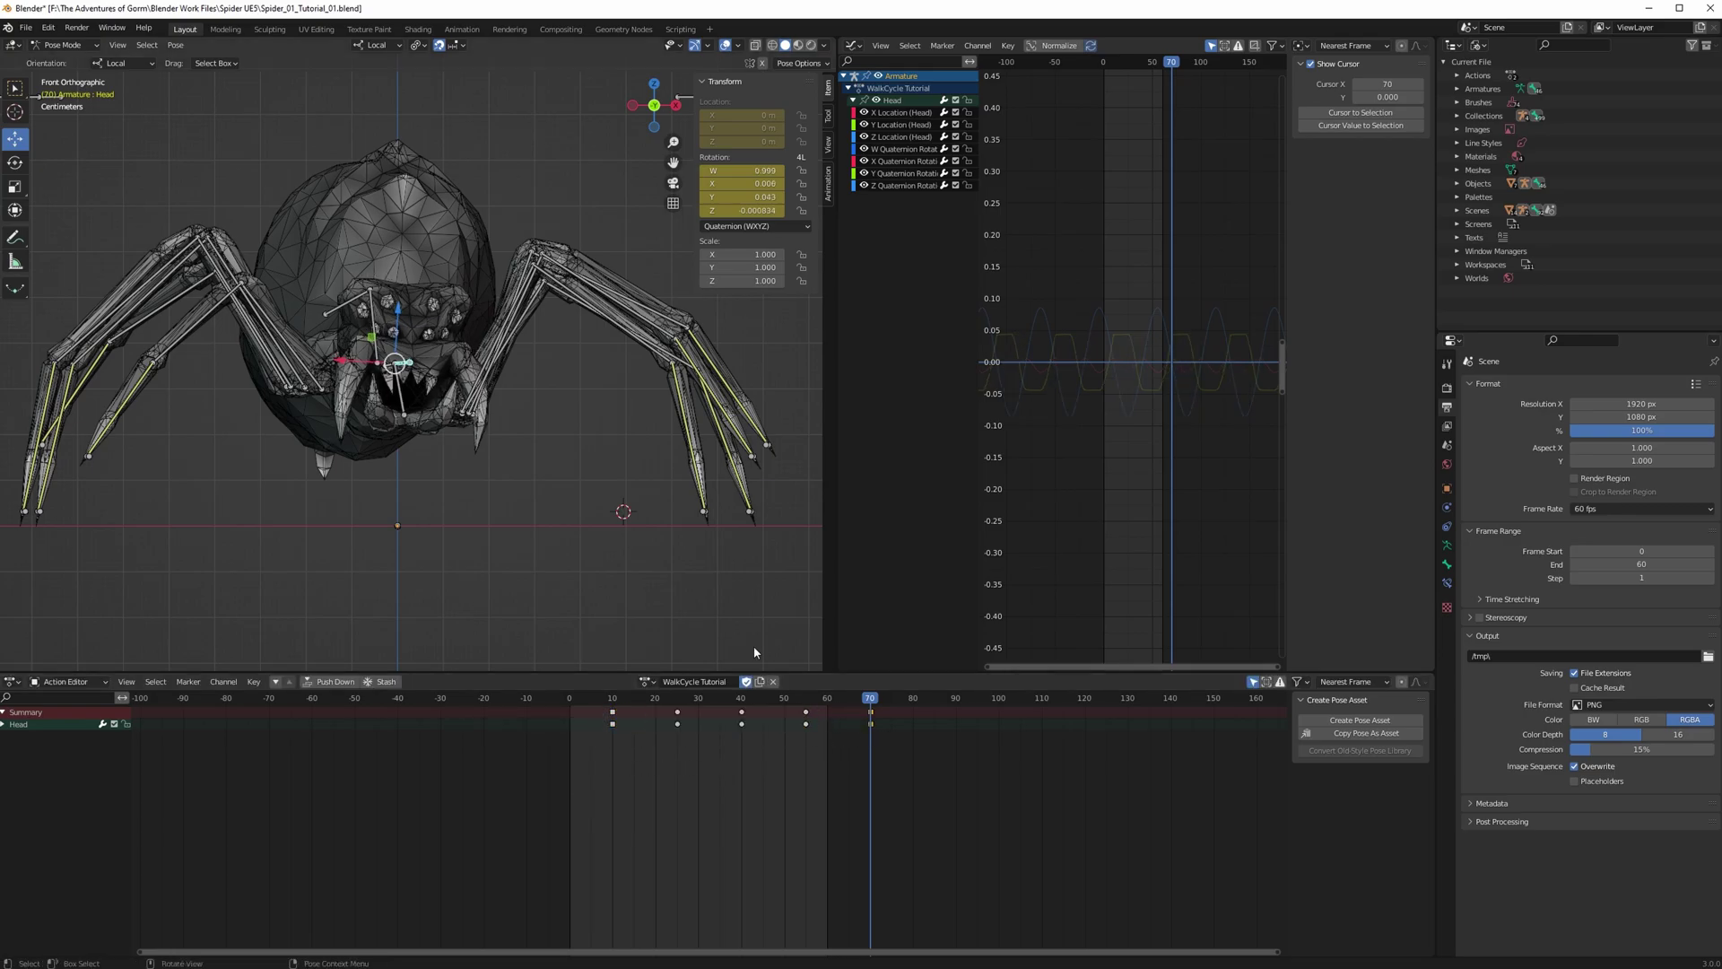
pyautogui.press('space')
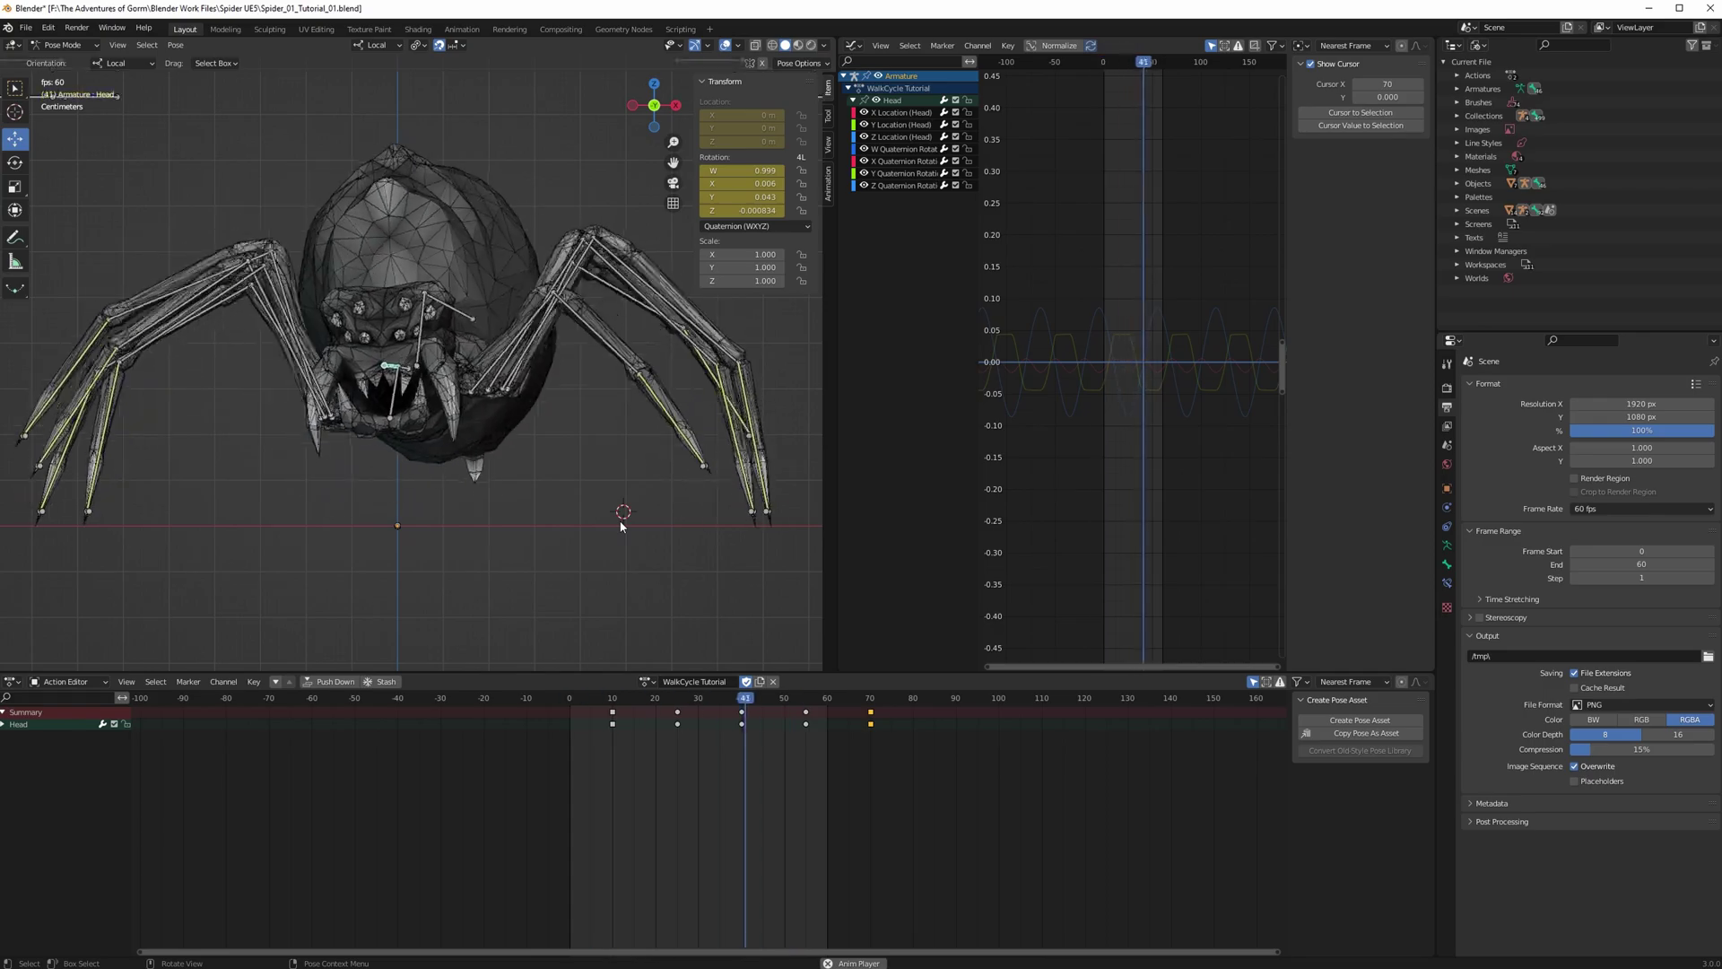
pyautogui.moveTo(657, 87); pyautogui.dragTo(562, 342)
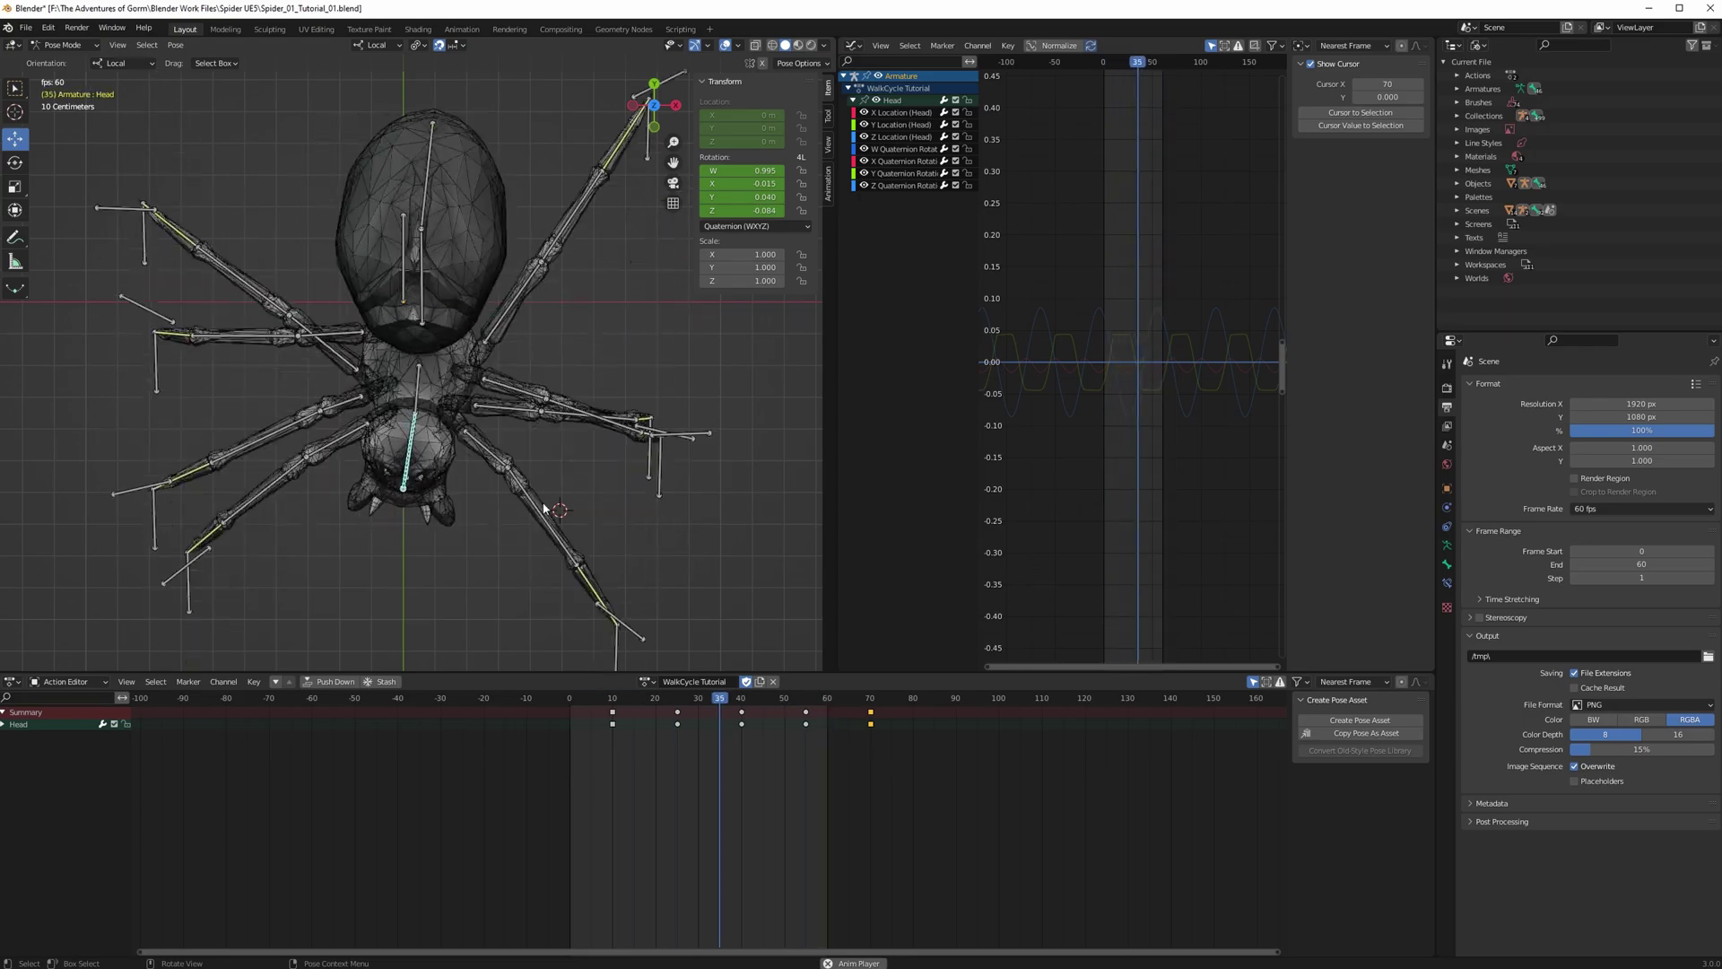
pyautogui.moveTo(543, 508); pyautogui.dragTo(461, 407, button='middle')
pyautogui.press('space')
pyautogui.press('space')
pyautogui.scroll(-3, 468, 487)
pyautogui.moveTo(467, 487); pyautogui.dragTo(507, 499, button='middle')
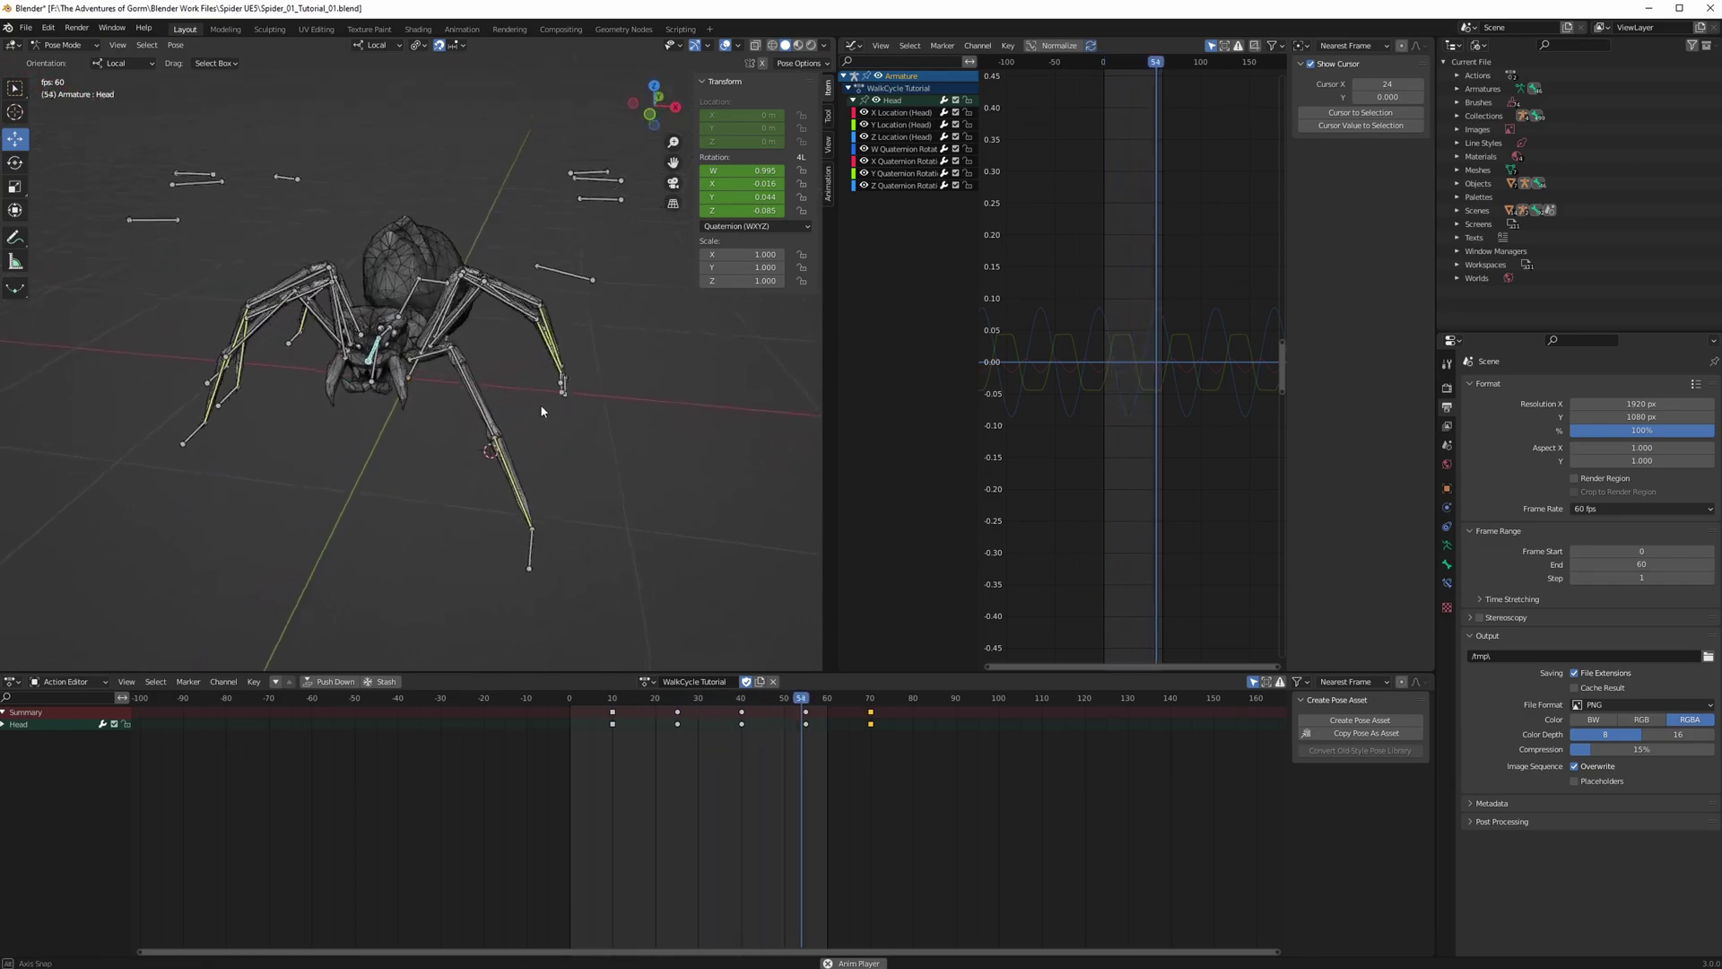
pyautogui.moveTo(499, 440); pyautogui.dragTo(564, 451, button='middle')
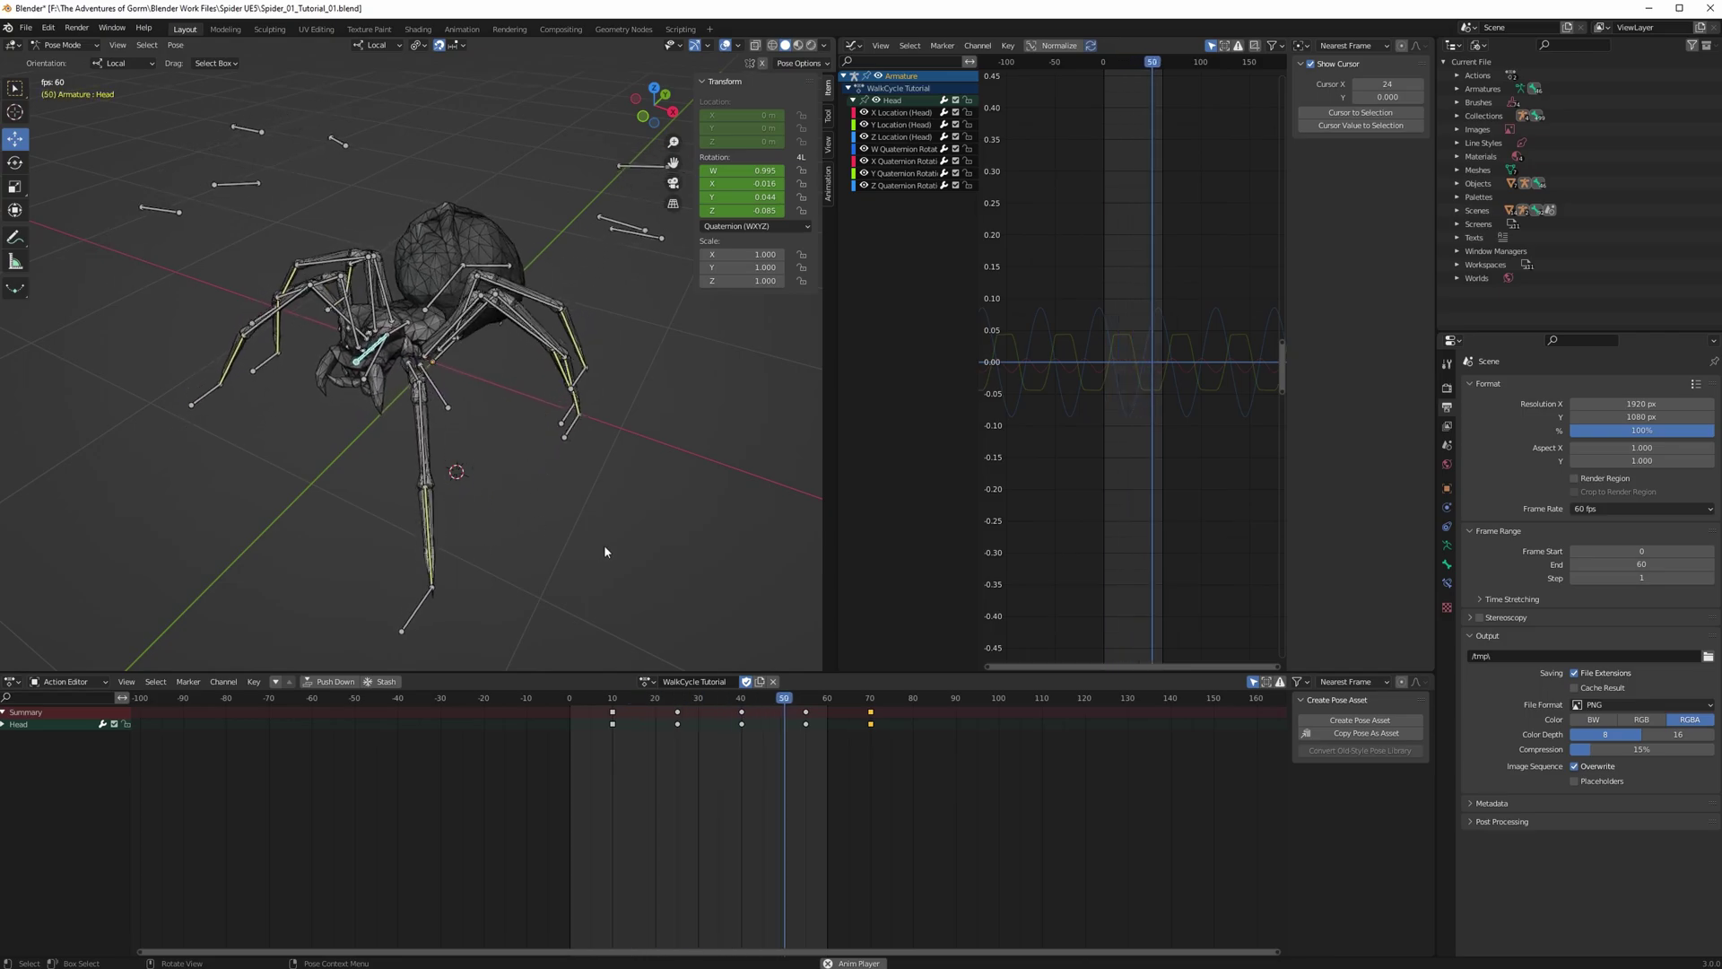
pyautogui.moveTo(613, 551); pyautogui.dragTo(415, 462, button='middle')
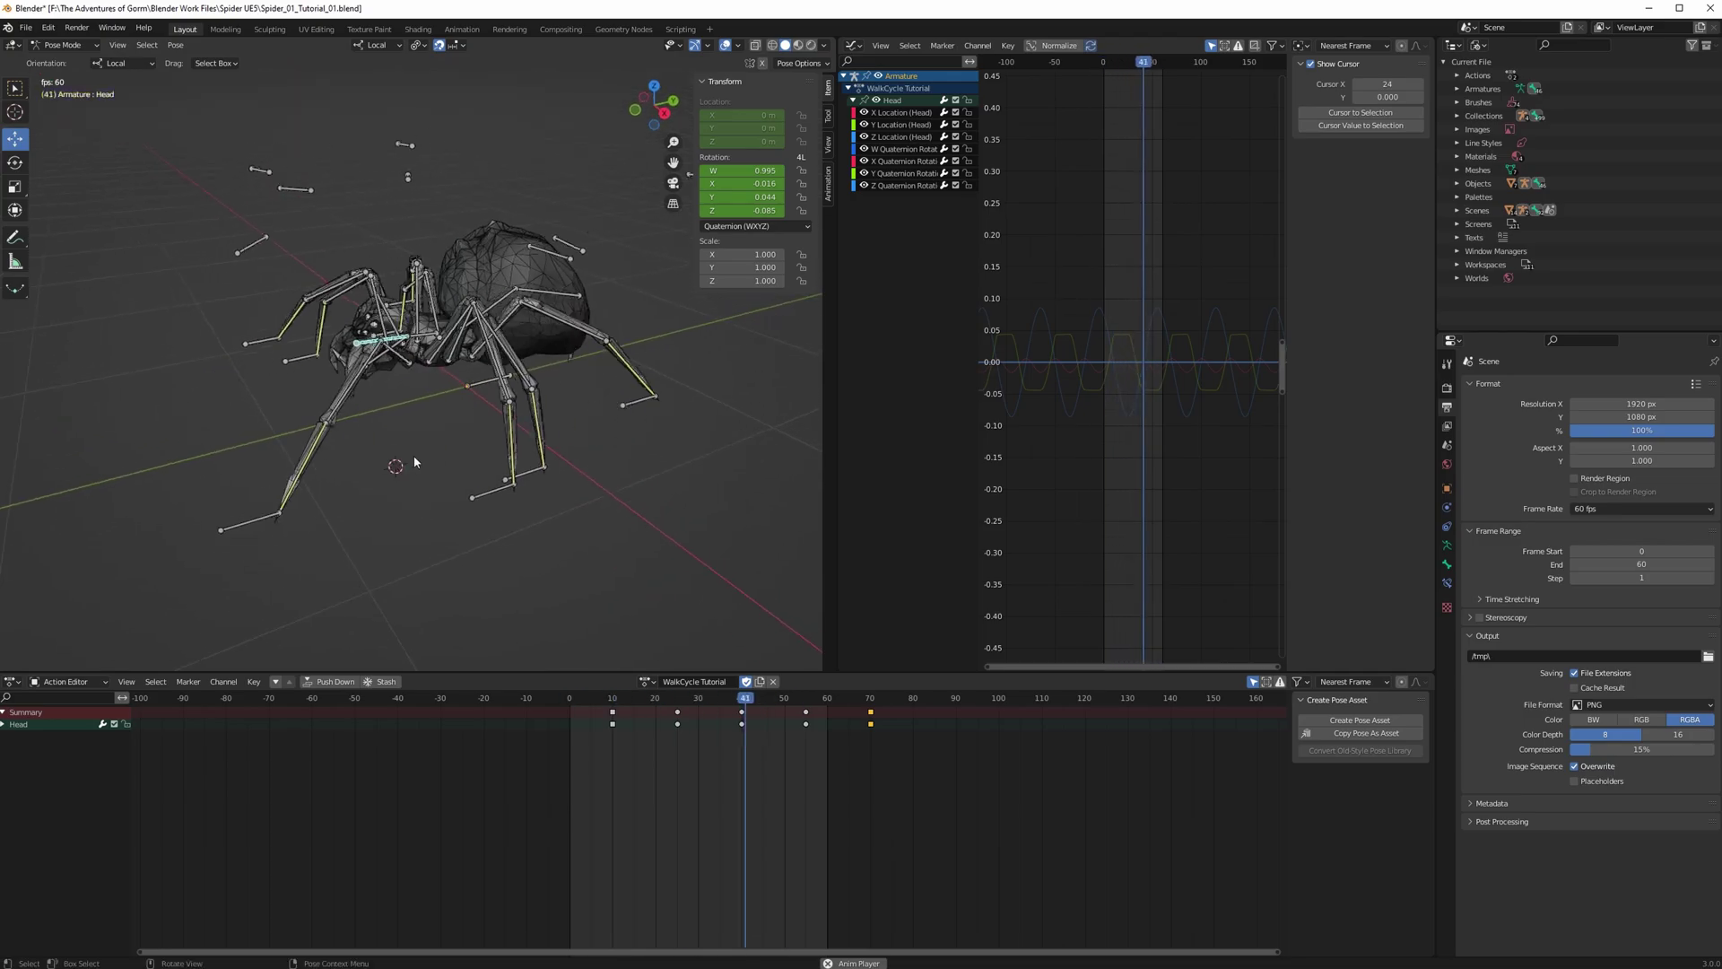
pyautogui.moveTo(561, 535); pyautogui.dragTo(651, 617, button='middle')
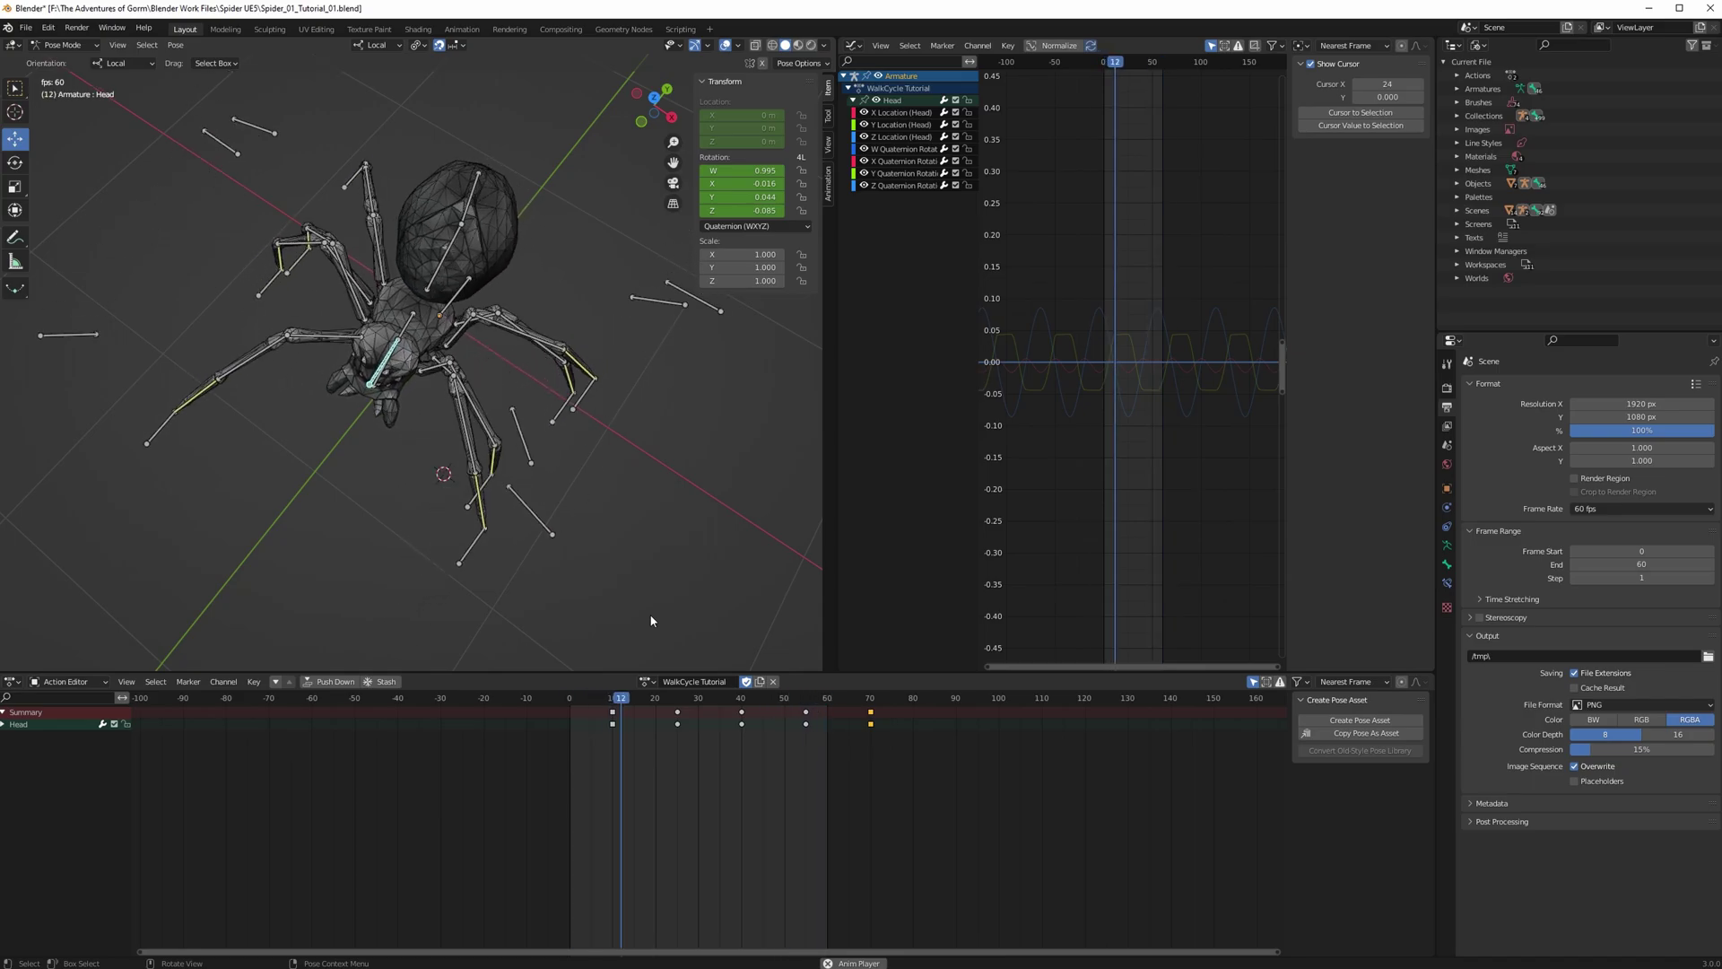
pyautogui.moveTo(672, 485); pyautogui.dragTo(680, 461, button='middle')
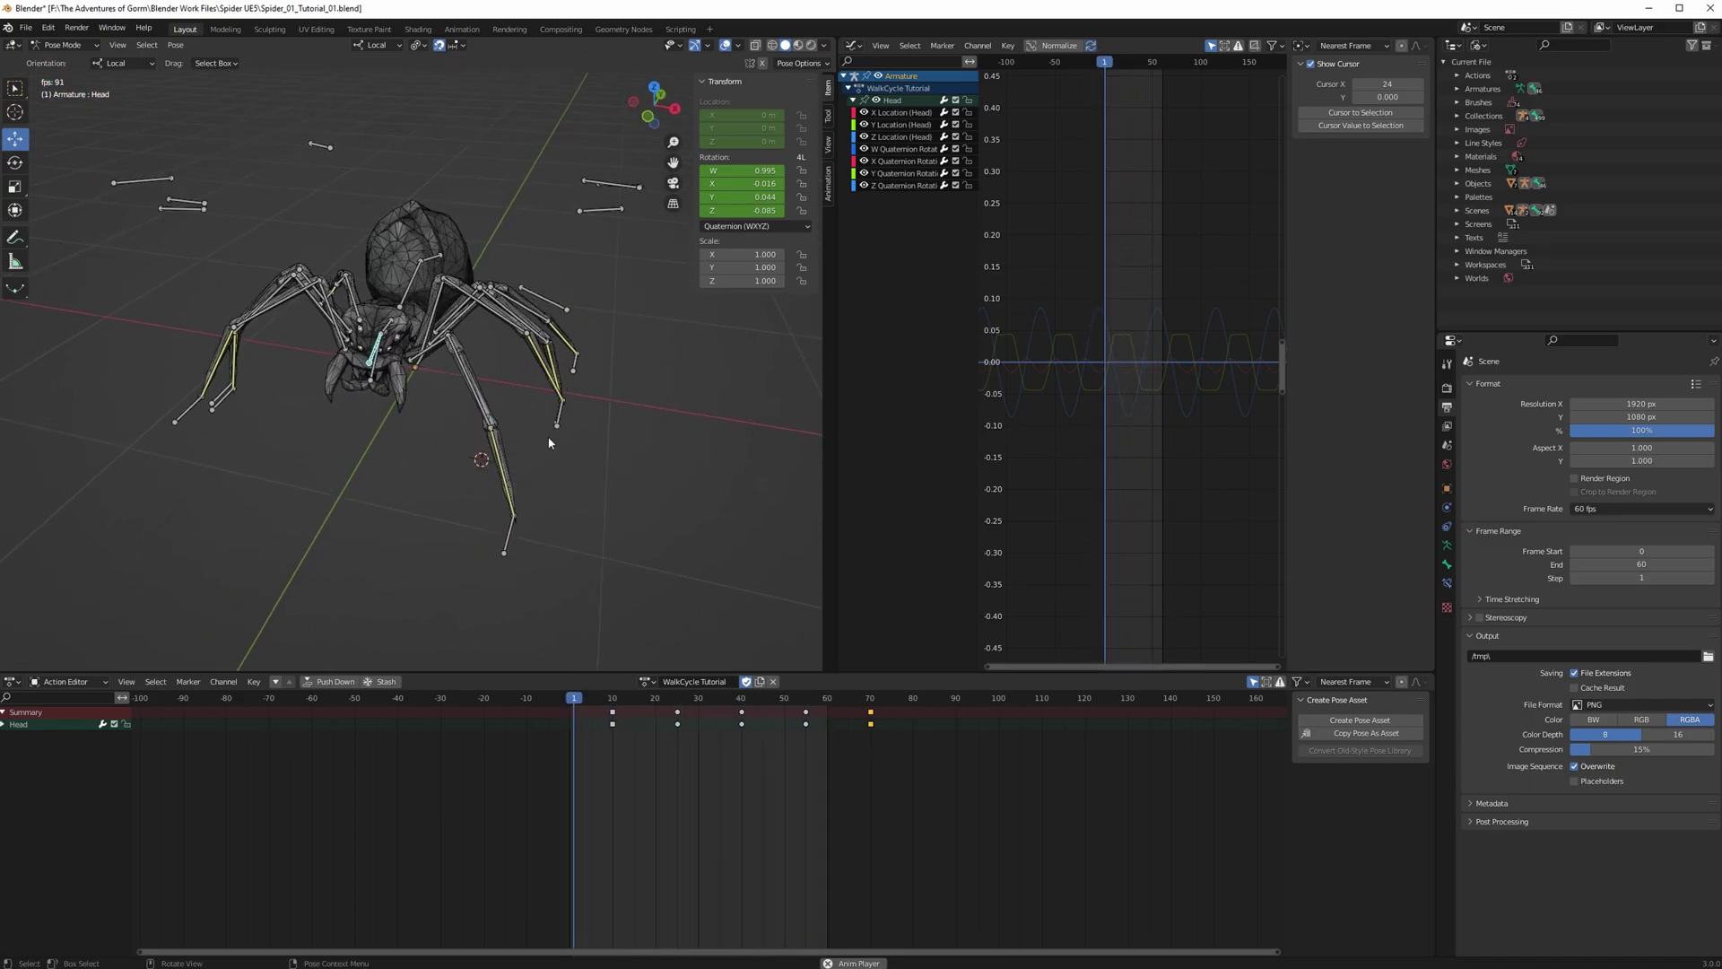
pyautogui.moveTo(559, 508); pyautogui.dragTo(526, 509, button='middle')
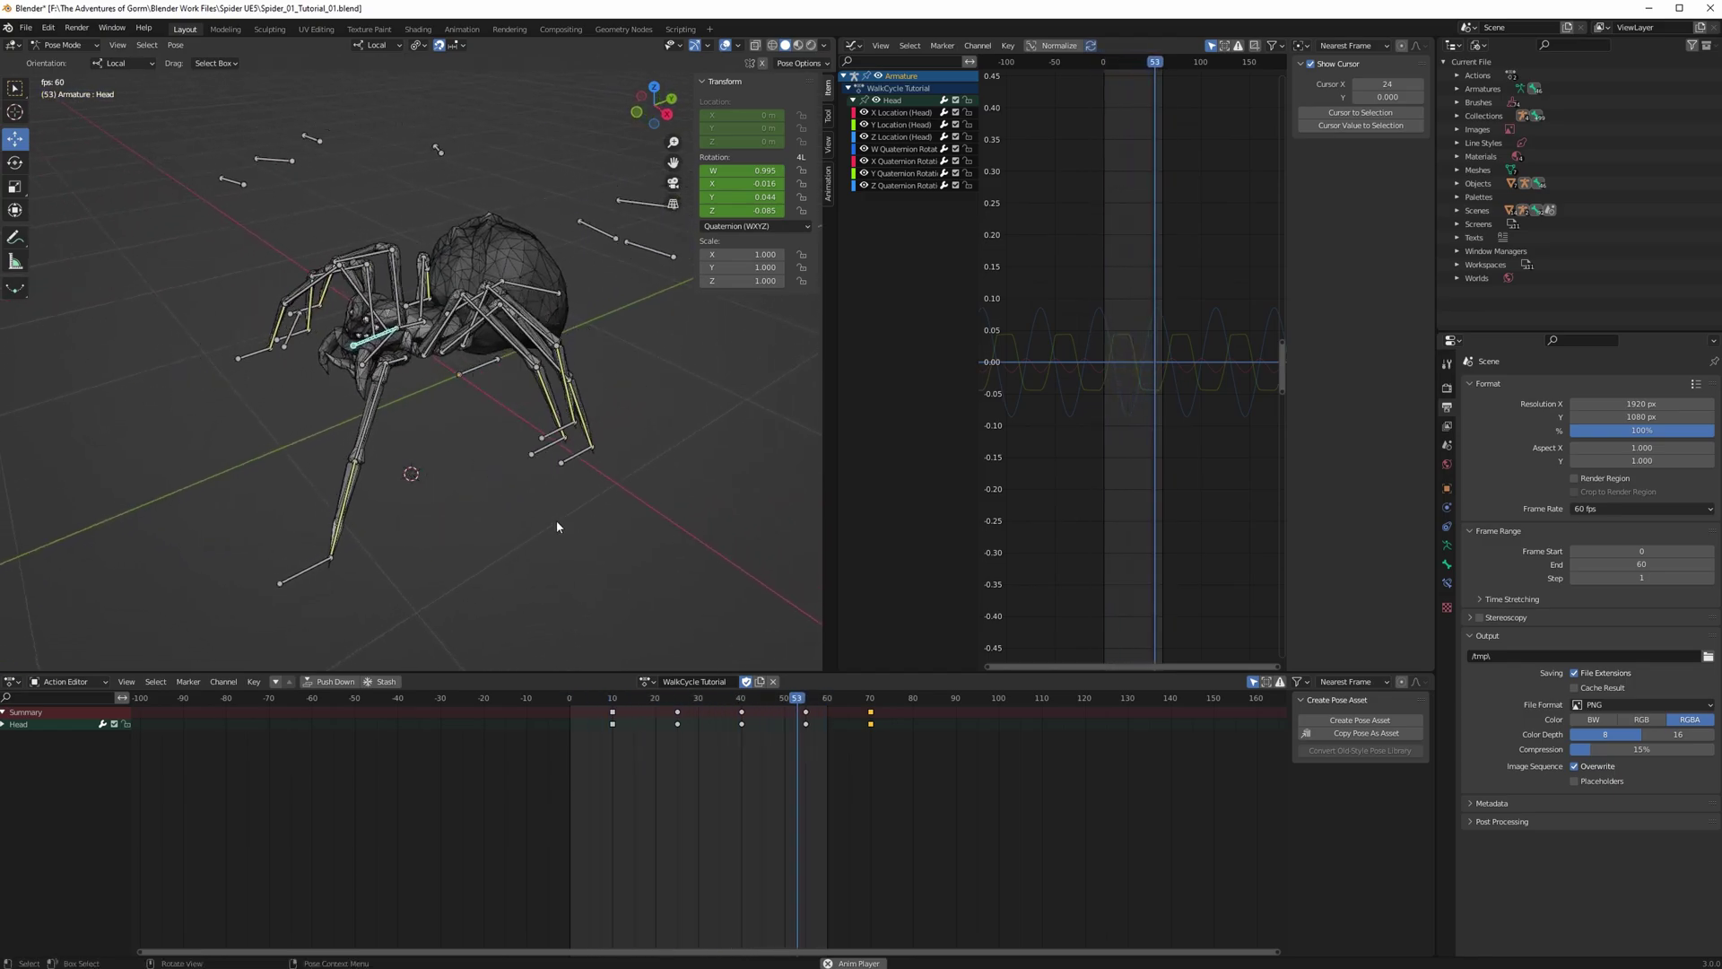